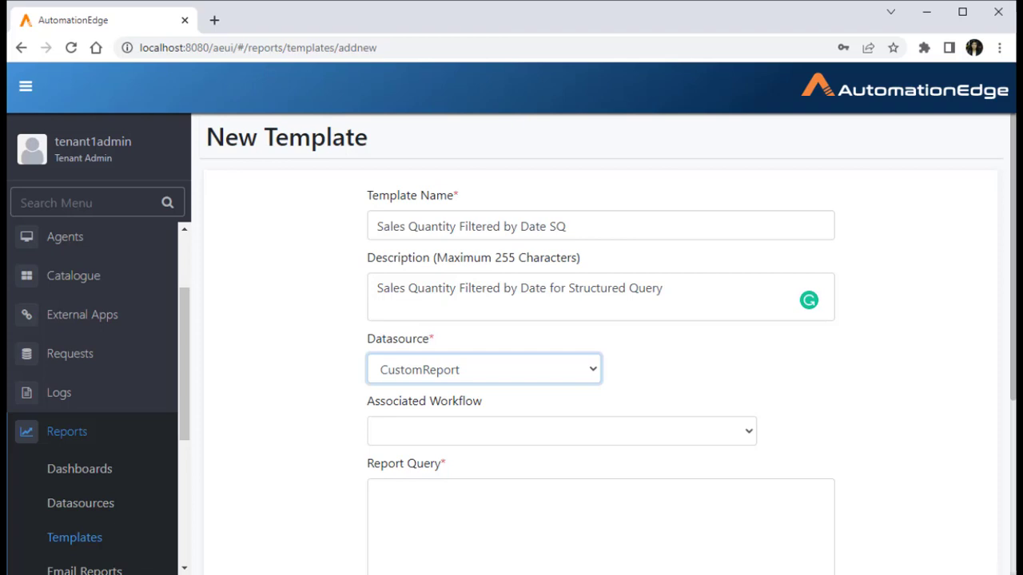
Paste the structured JSON query into the report query and change the first column's label to "Transaction Year Month"
scroll(601, 495, "down", 1)
left_click(601, 487)
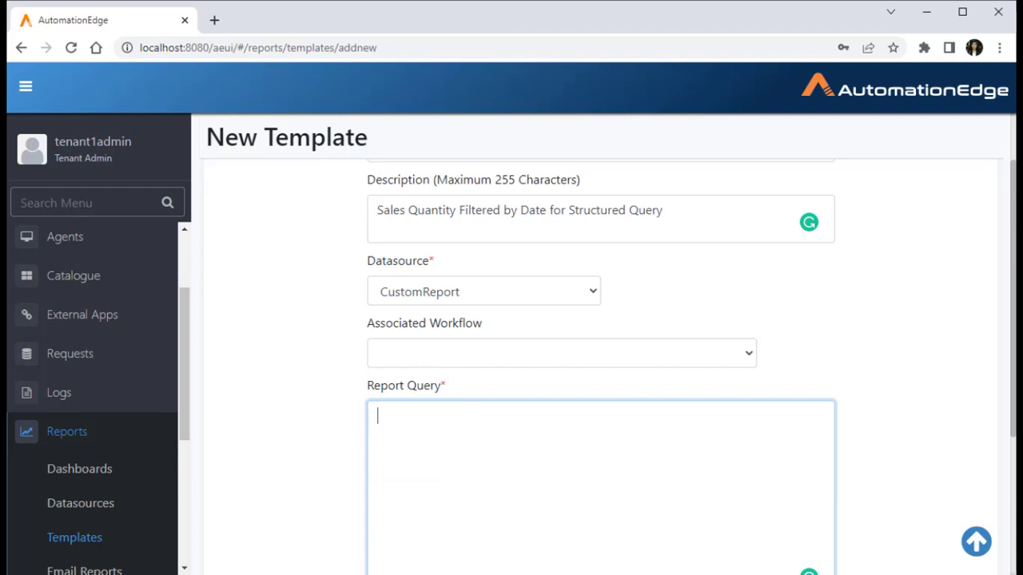
key("ctrl+v")
scroll(601, 359, "down", 2)
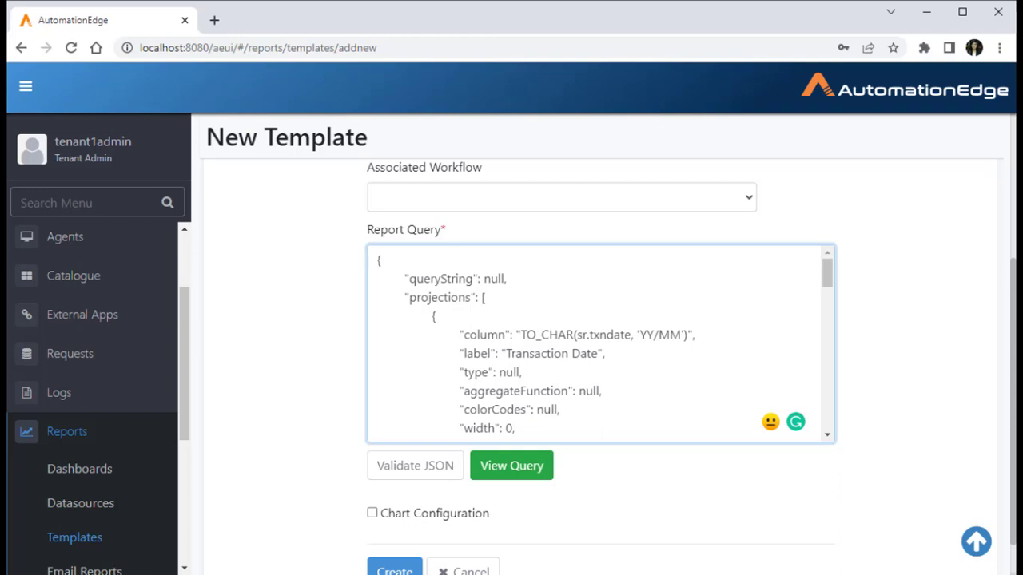
double_click(584, 354)
type("Year M")
Review the rest of the structured query: the Total Quantity column's color codes, the from, where, group and order clauses, and the date column setting
scroll(599, 343, "down", 5)
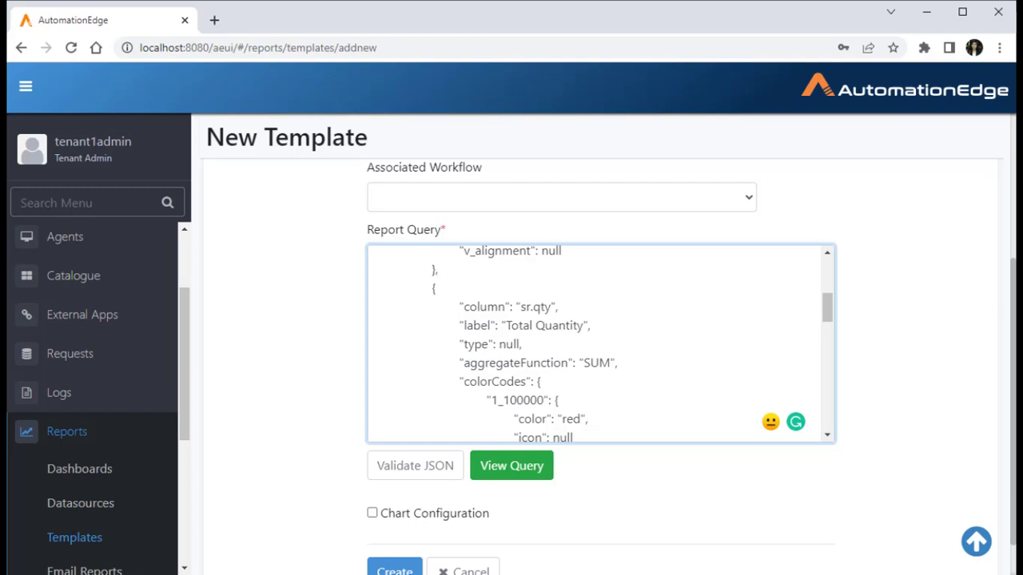
scroll(599, 343, "down", 1)
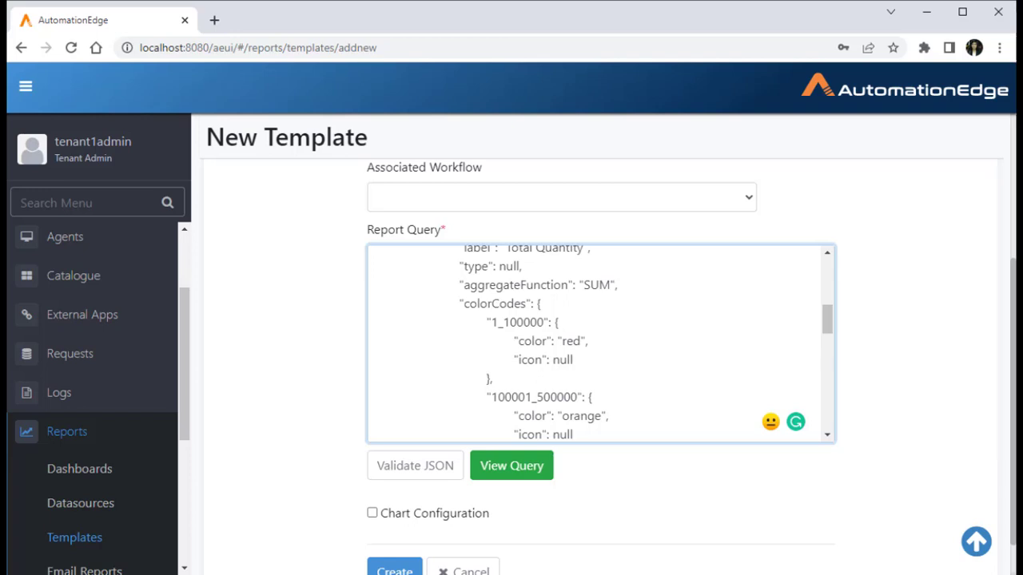
scroll(599, 343, "down", 1)
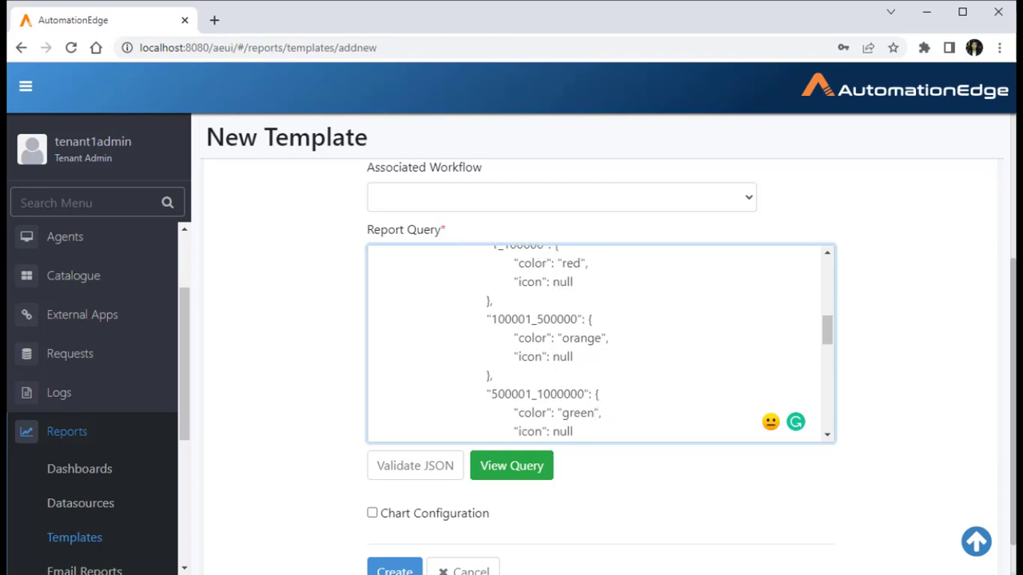
scroll(599, 343, "down", 1)
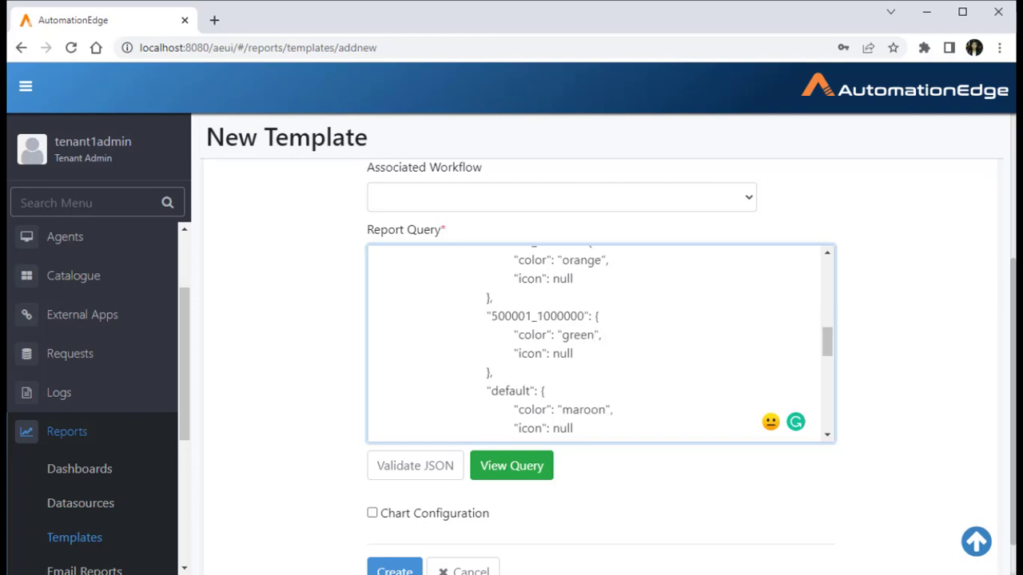
scroll(599, 344, "down", 1)
scroll(599, 344, "down", 5)
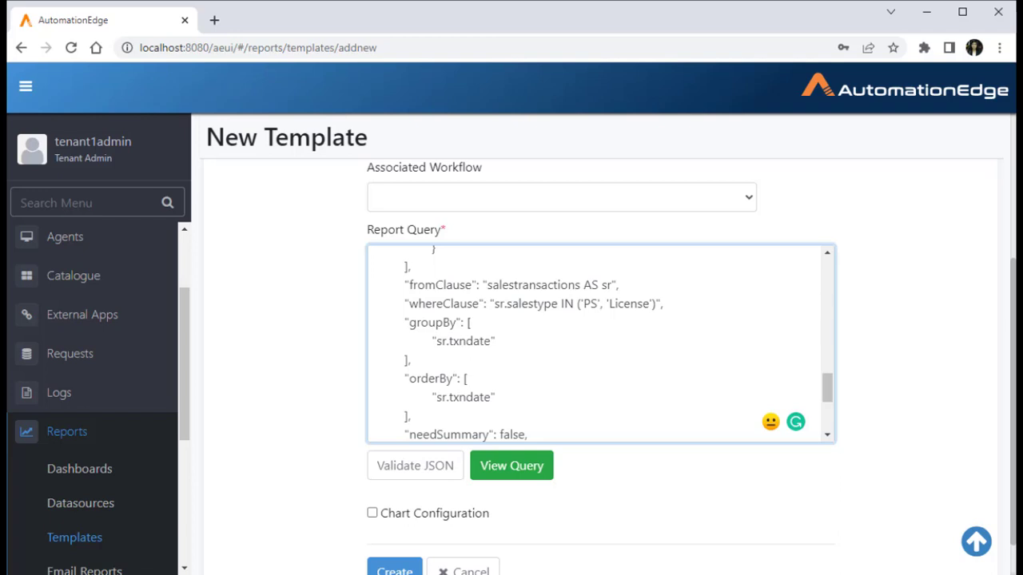
scroll(599, 344, "down", 2)
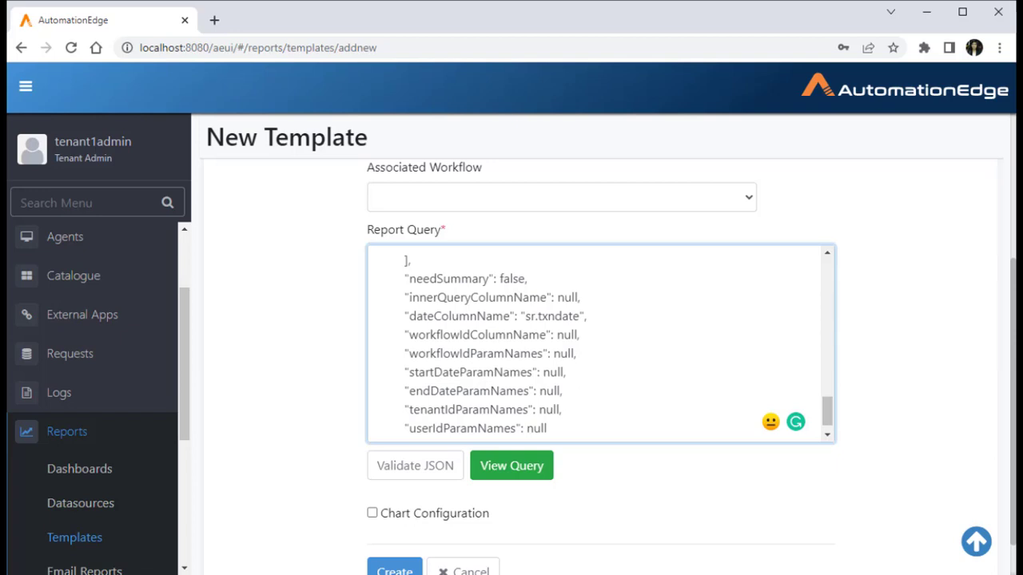
Validate the structured query's JSON, view the resulting query, and create the template
left_click(415, 466)
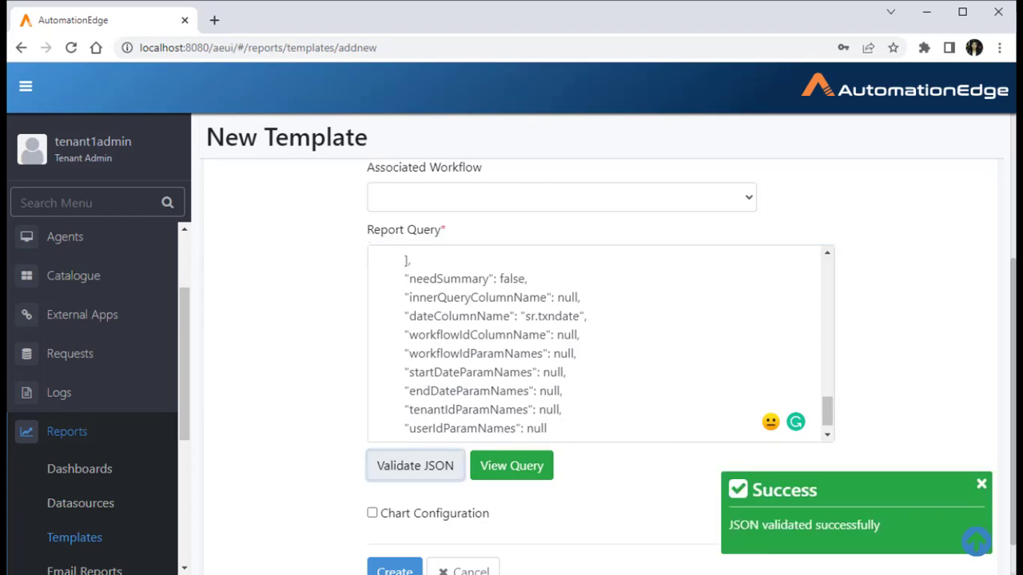
left_click(512, 466)
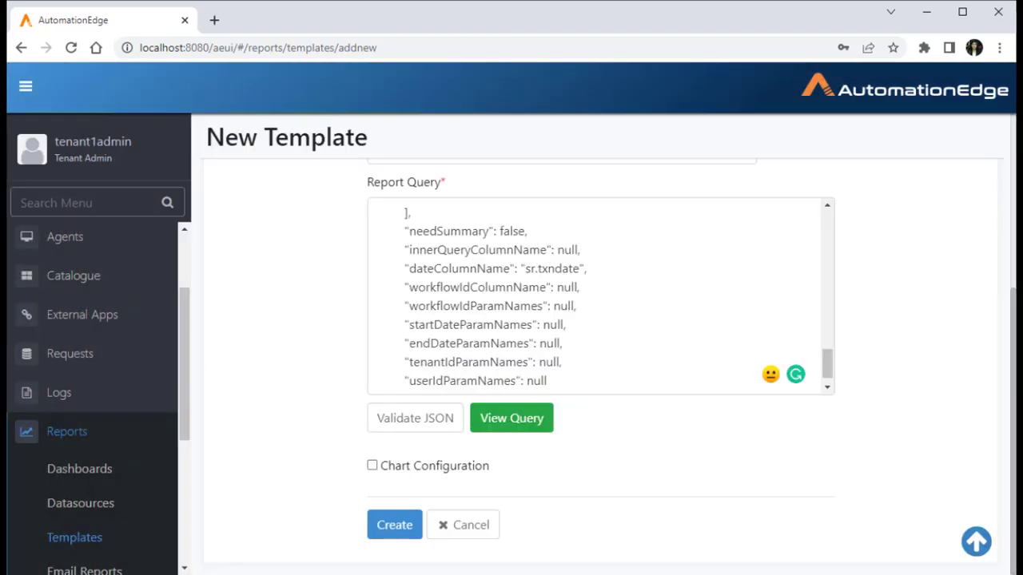
left_click(394, 525)
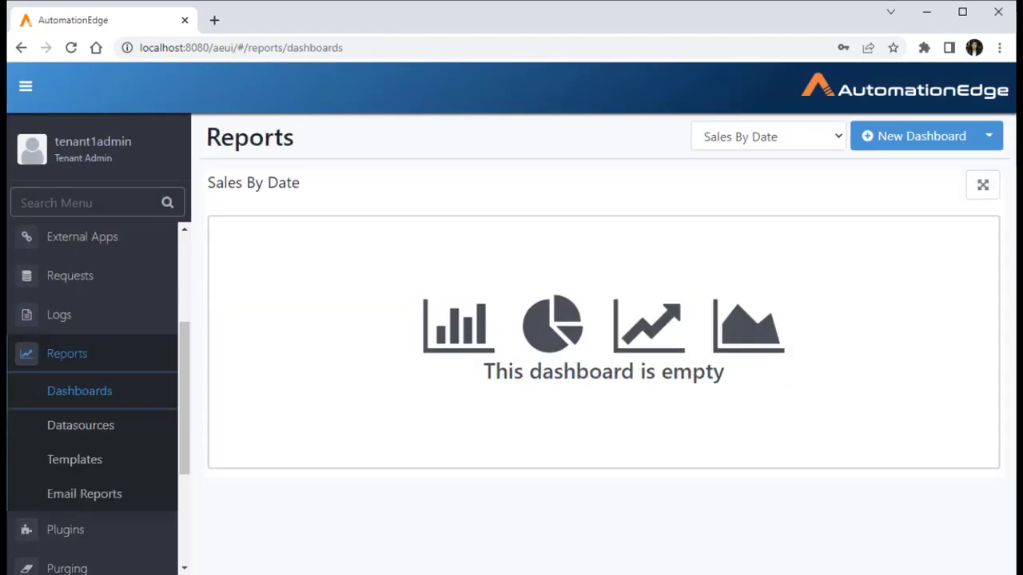
Start a new report on the Sales by Date dashboard with type Sales Quantity Filtered by Date SQ (Custom) and page size 50
left_click(988, 136)
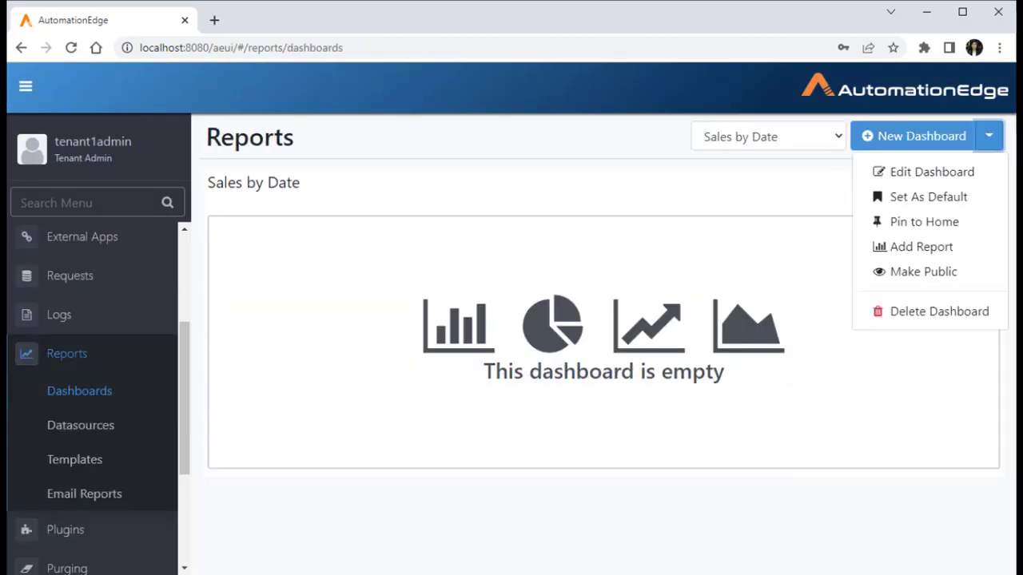
left_click(928, 172)
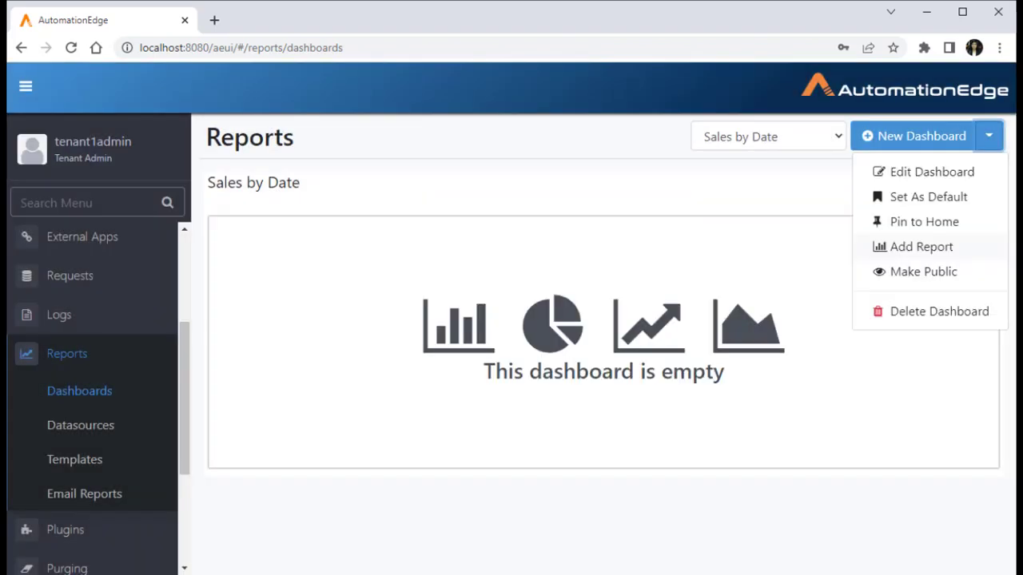
left_click(901, 244)
left_click(509, 182)
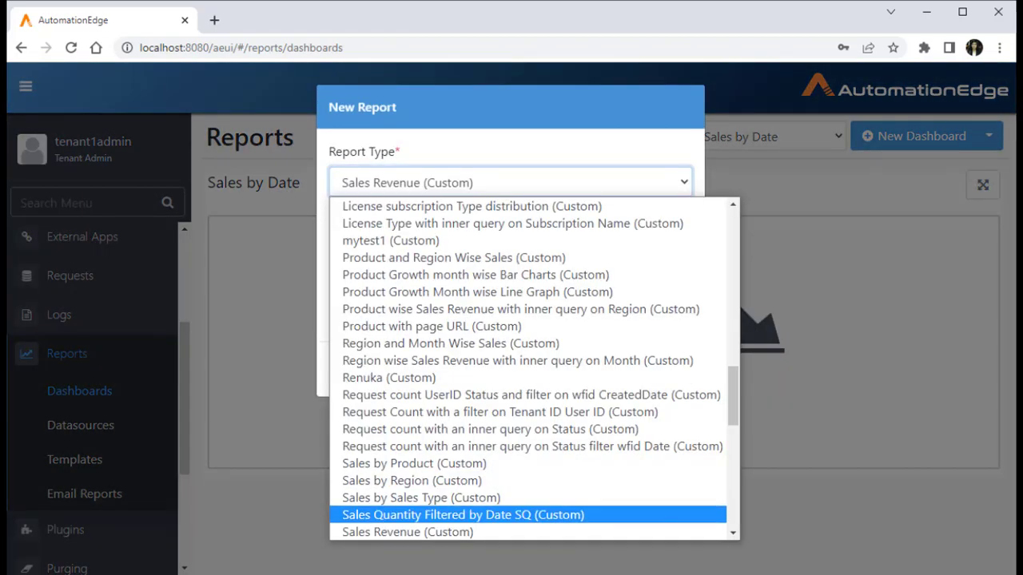
left_click(464, 514)
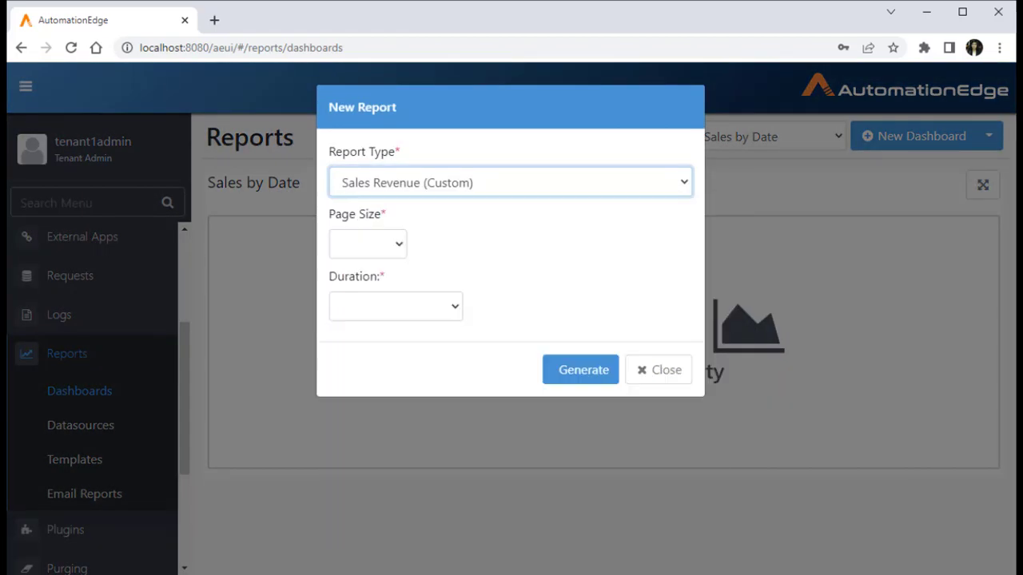
left_click(368, 362)
left_click(347, 472)
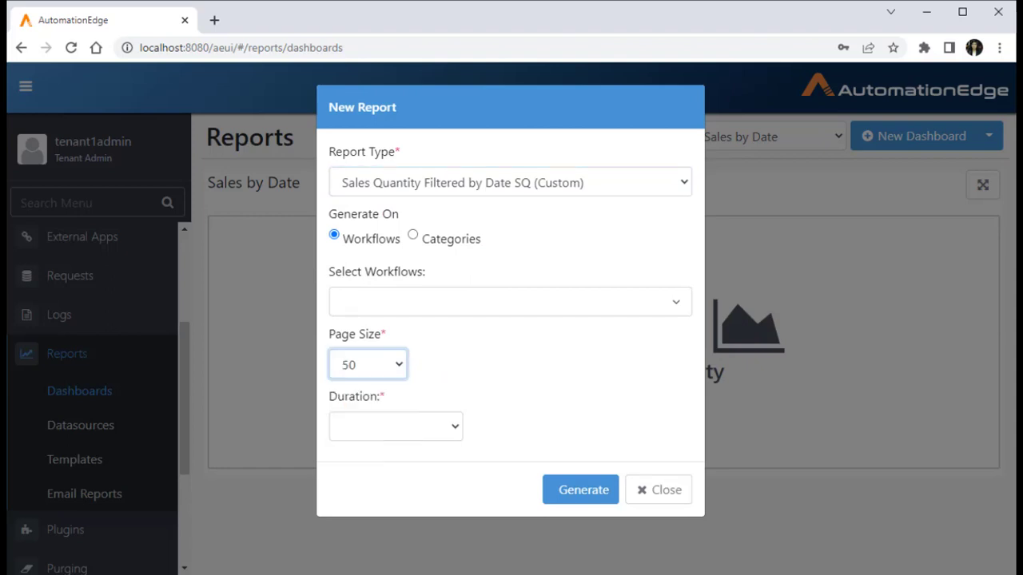
Set a custom duration from 2021/01/01 to 2021/12/31 and generate the report
left_click(395, 427)
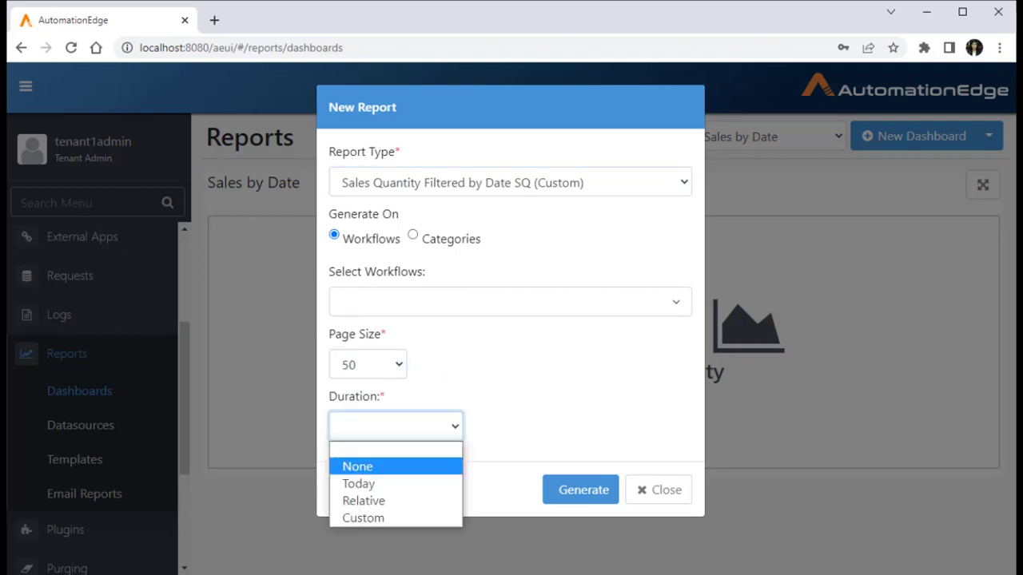
left_click(363, 518)
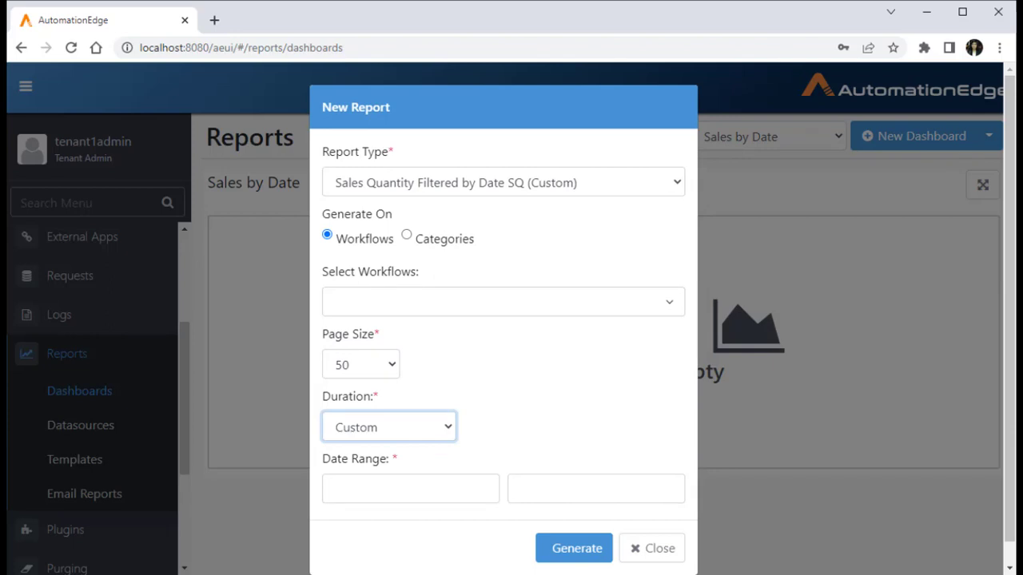
left_click(410, 489)
left_click(486, 324)
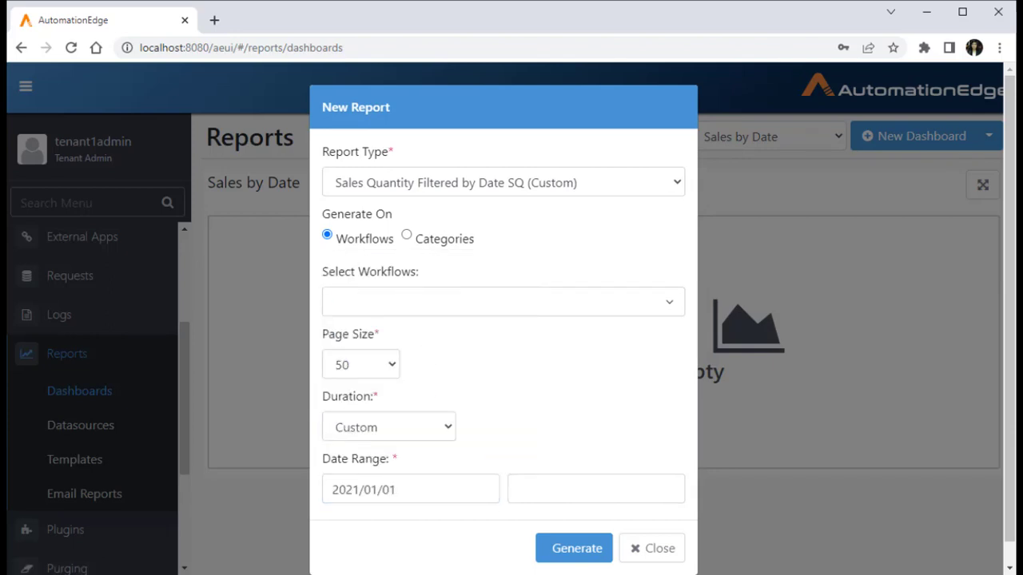
left_click(596, 488)
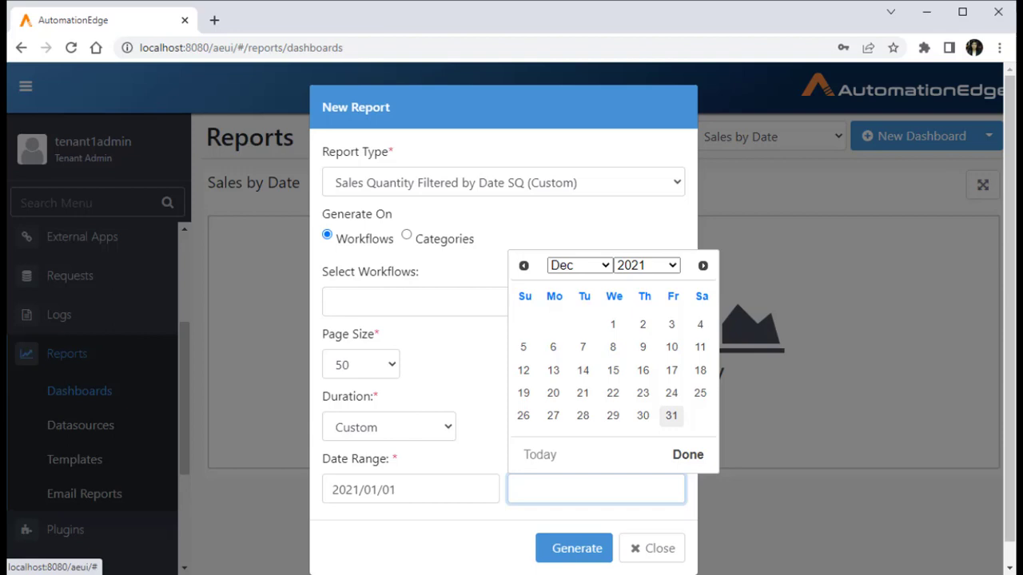
left_click(671, 415)
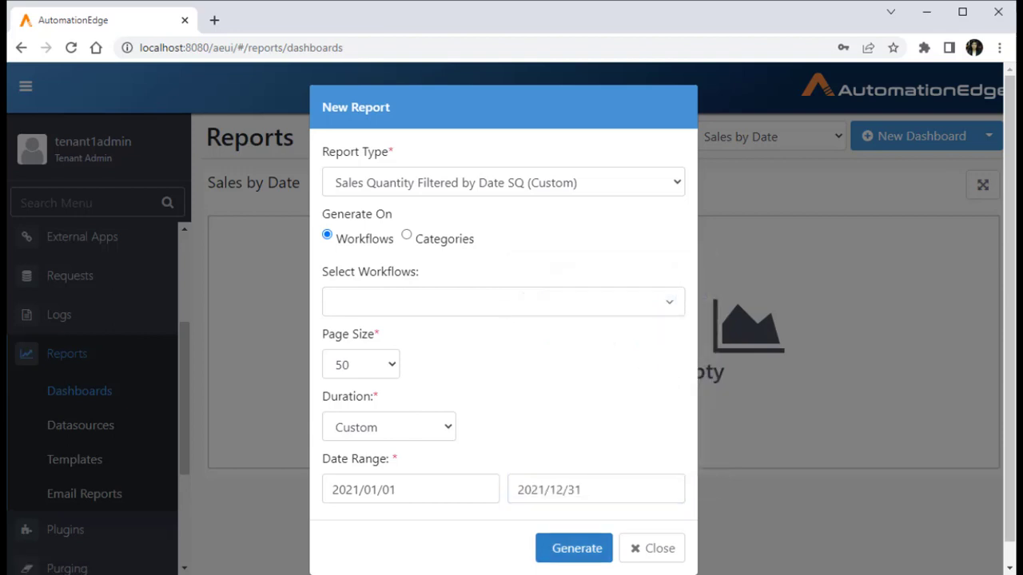
left_click(573, 548)
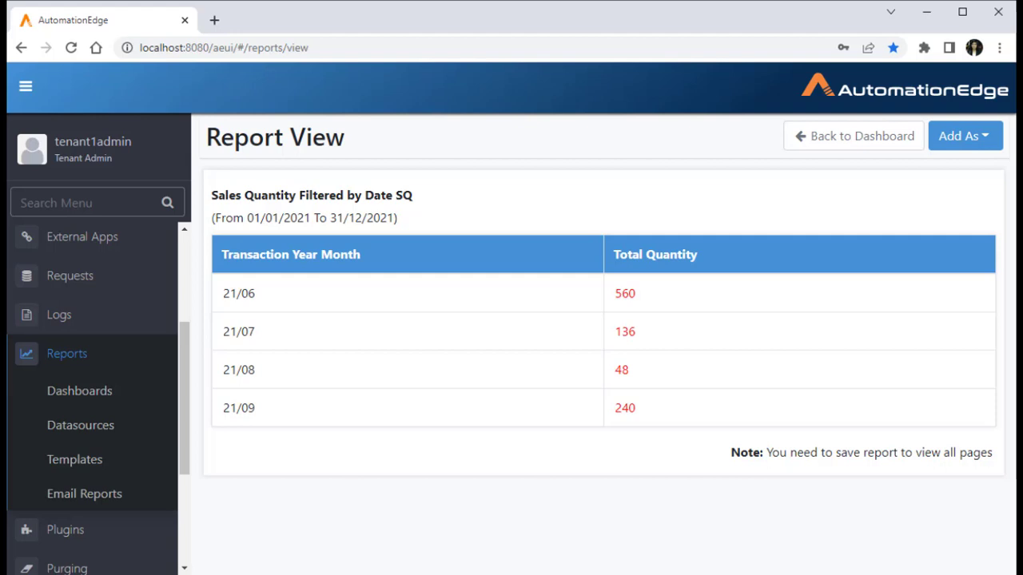
Add the generated sales quantity report to the dashboard as a table
left_click(965, 136)
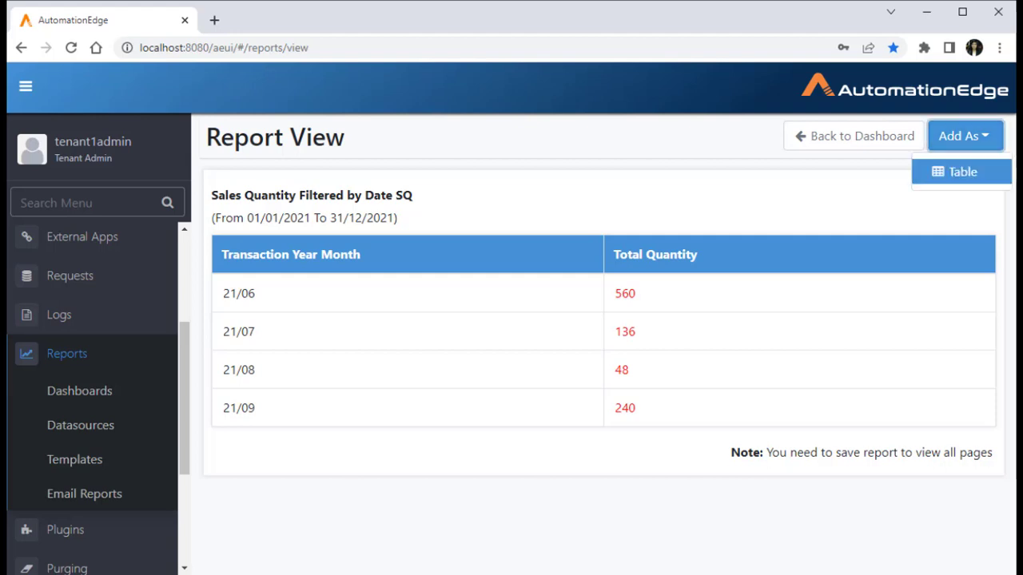
left_click(958, 171)
left_click(605, 236)
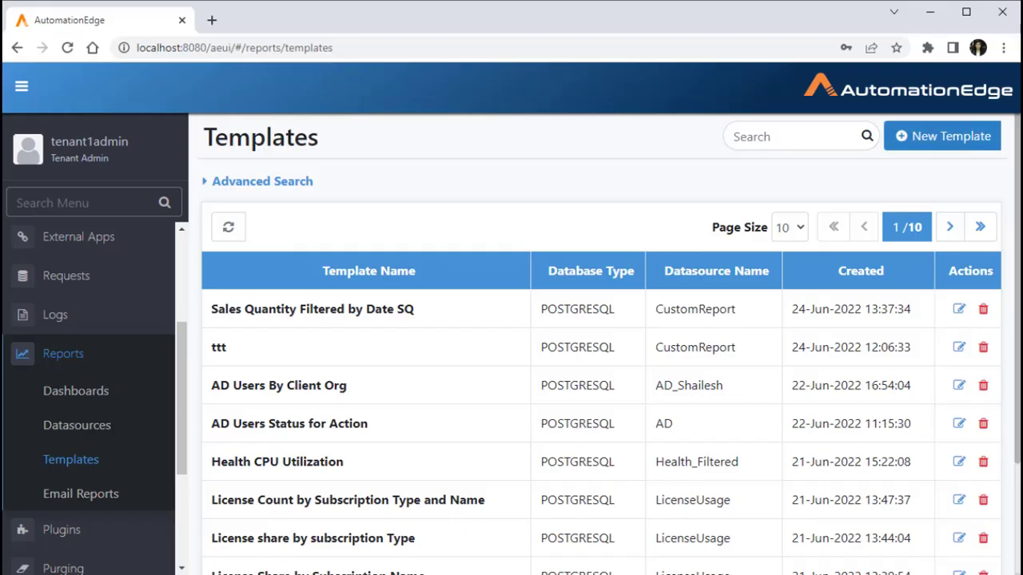
Start a template named "Sales Quantity Filtered by Date FQ", described as "Sales Quantity Filtered by Date for Flat Query", using the CustomReport datasource
left_click(943, 137)
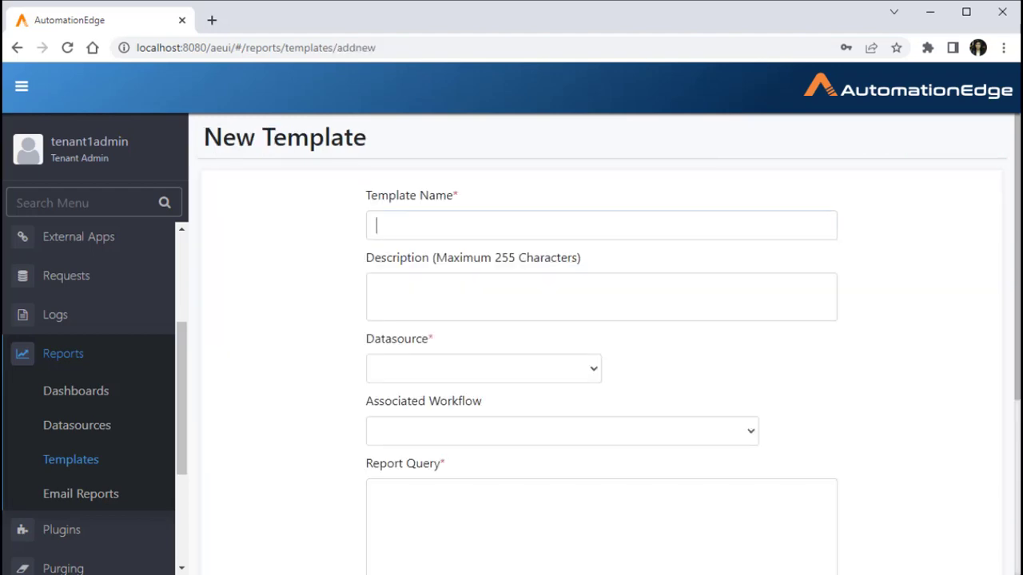
type("Sales Quantity Filtered by Date")
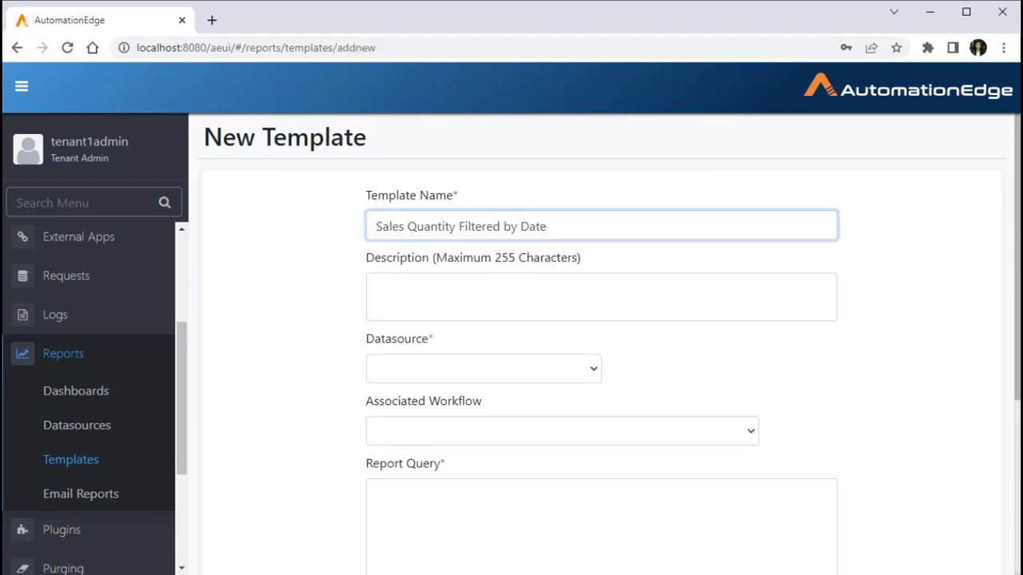
type("FQ")
left_click(479, 297)
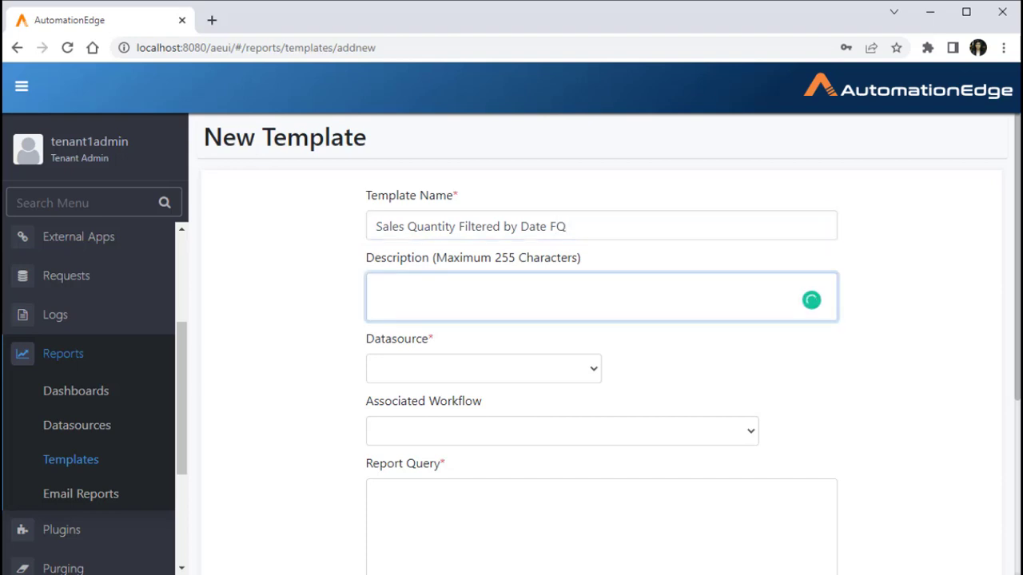
type("Sales Quantity Filtered by Date")
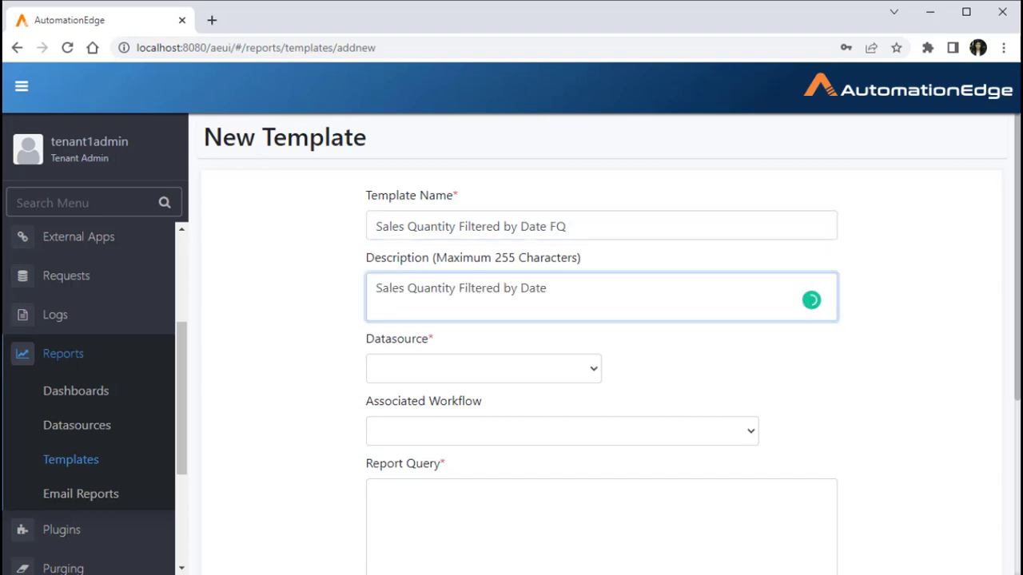
type("for Flat Query")
left_click(484, 368)
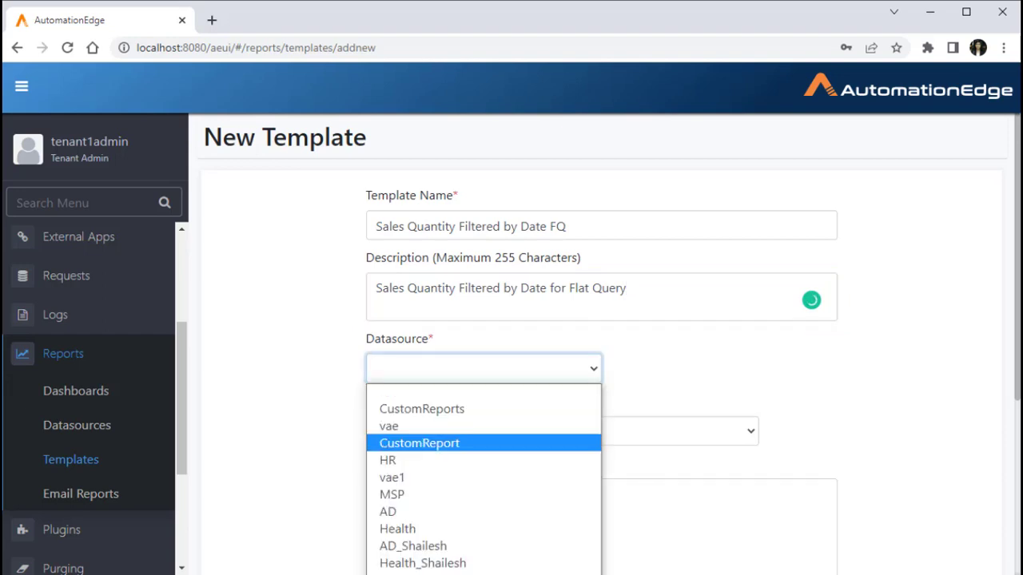
left_click(419, 442)
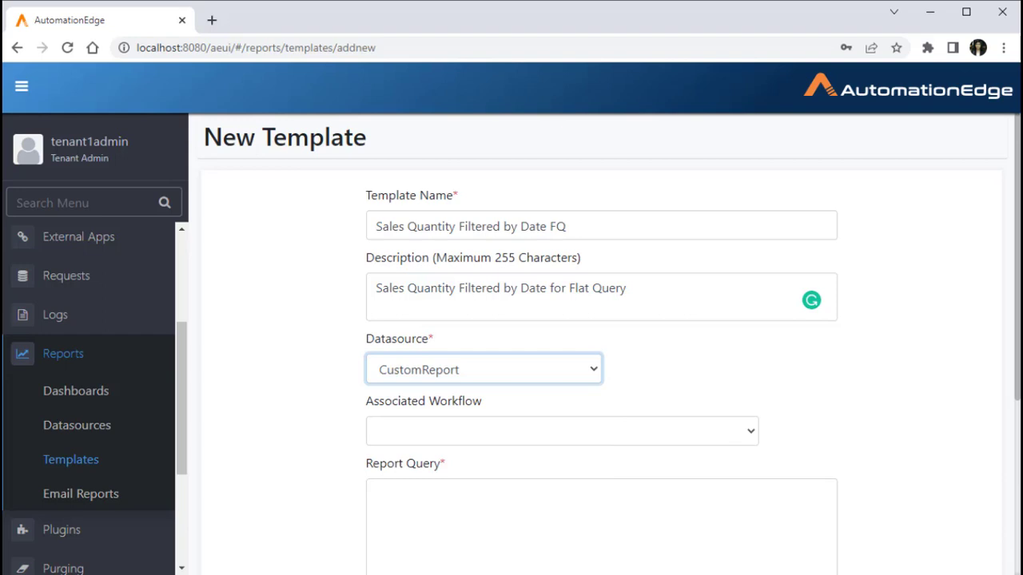
Paste the flat JSON query into the report query and change the first SUM argument in the query string to sr.qty
scroll(601, 367, "down", 4)
left_click(601, 296)
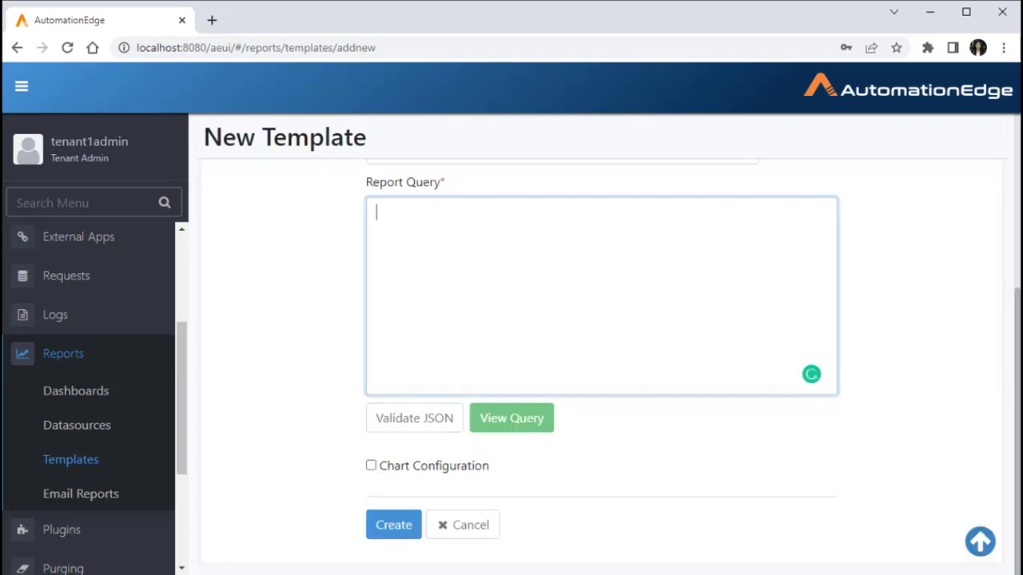
key("ctrl+v")
scroll(600, 296, "up", 12)
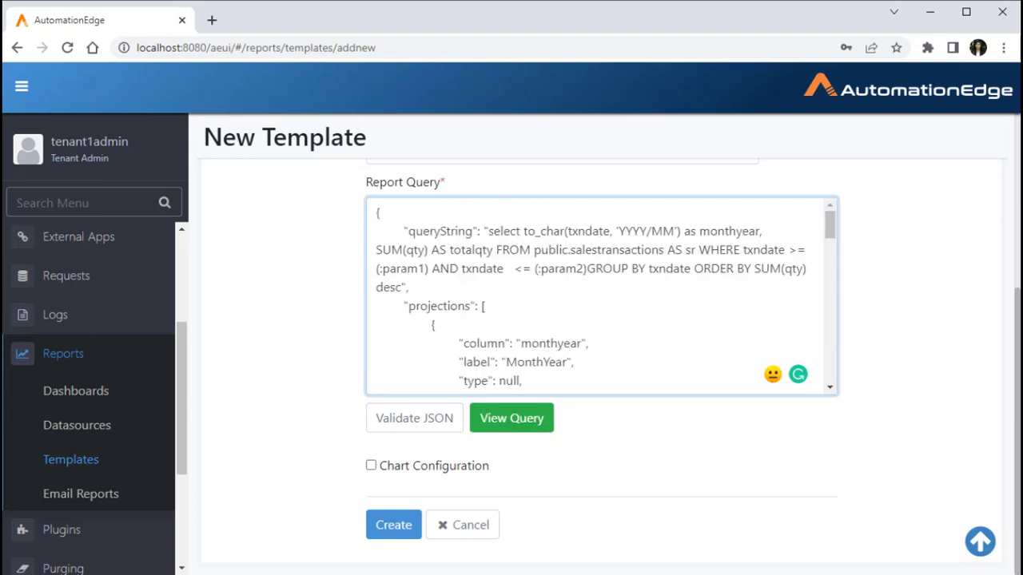
type("sr.")
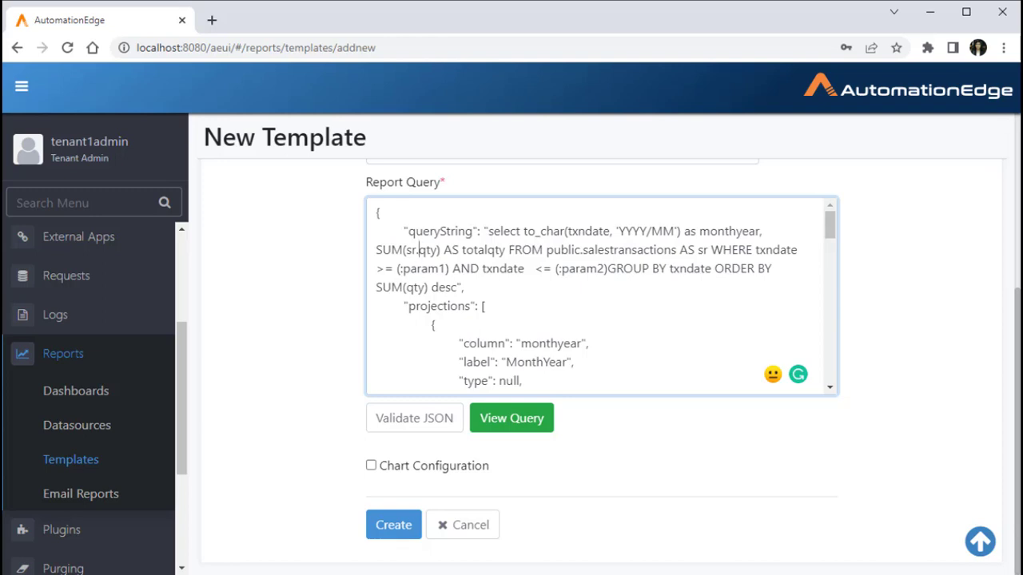
Review the pasted flat query JSON from the query string and projections through to the start and end date parameter names
scroll(601, 296, "down", 4)
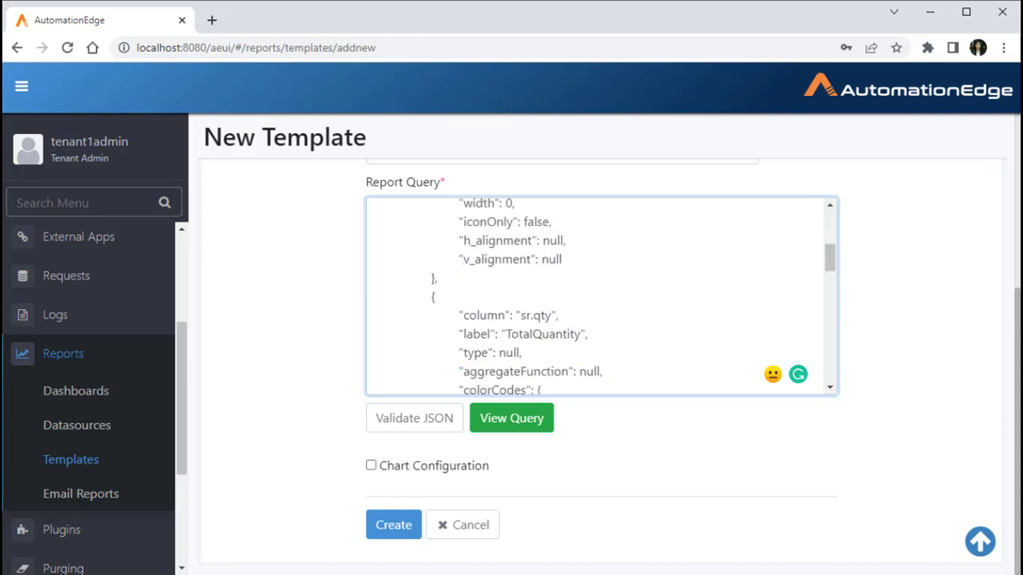
scroll(601, 296, "down", 1)
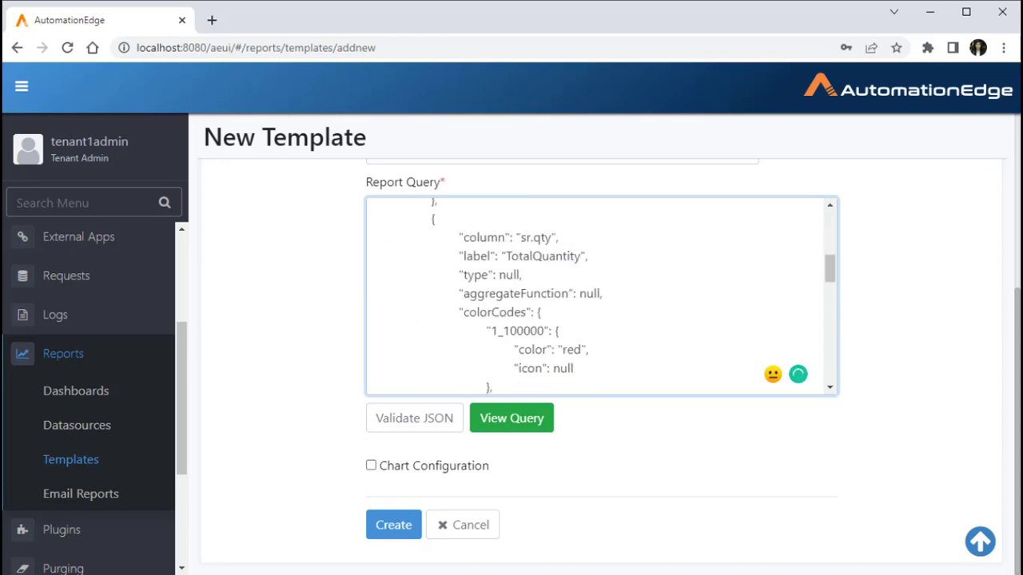
scroll(595, 295, "down", 1)
scroll(595, 295, "up", 1)
scroll(595, 296, "down", 2)
scroll(595, 295, "down", 3)
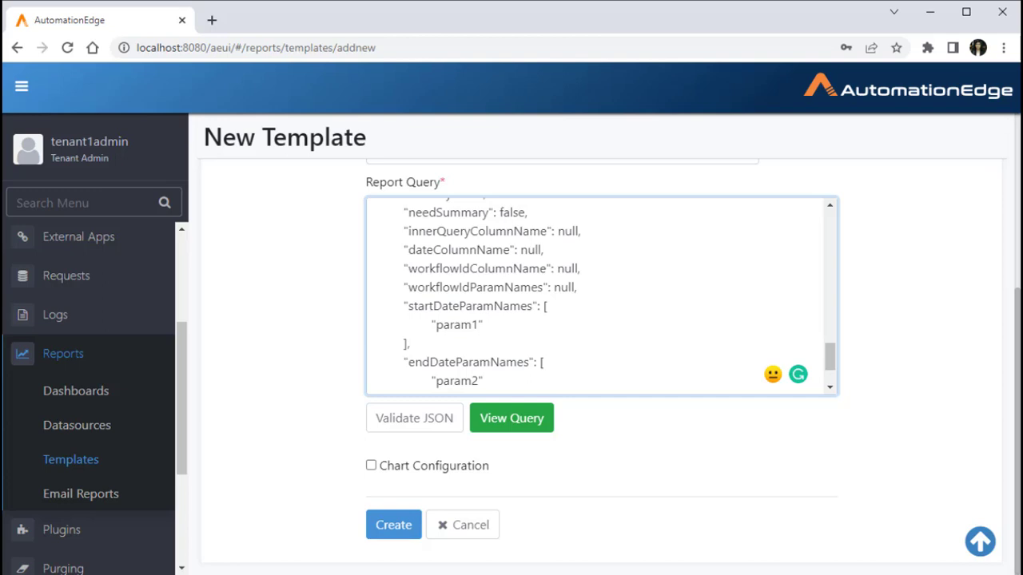
scroll(595, 296, "down", 2)
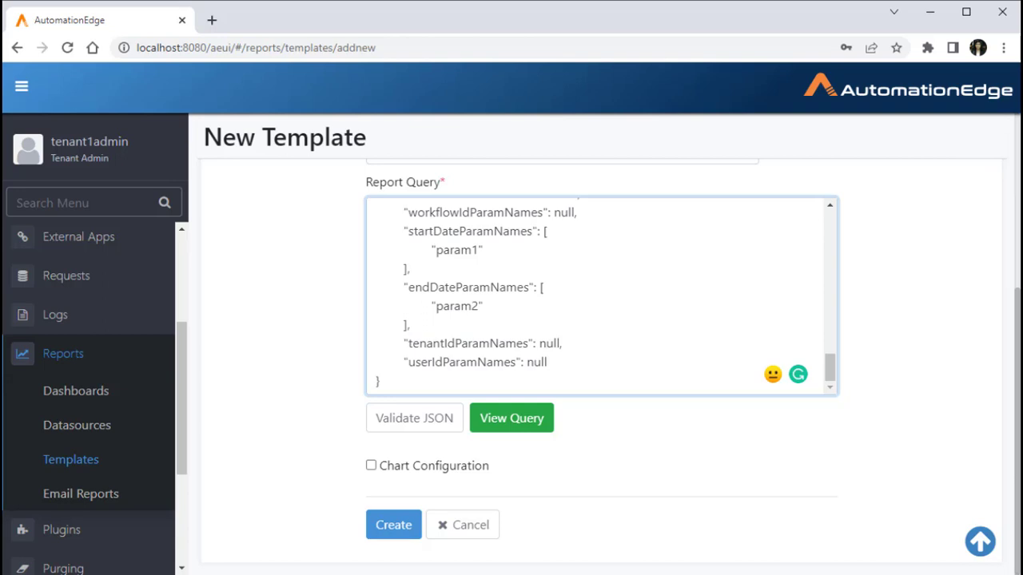
scroll(600, 295, "up", 15)
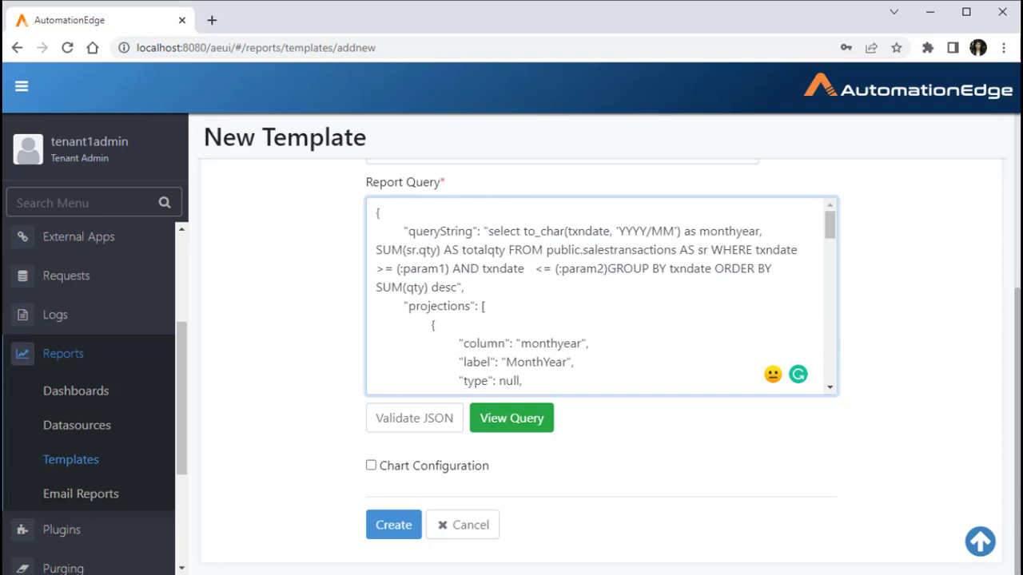
scroll(600, 295, "down", 15)
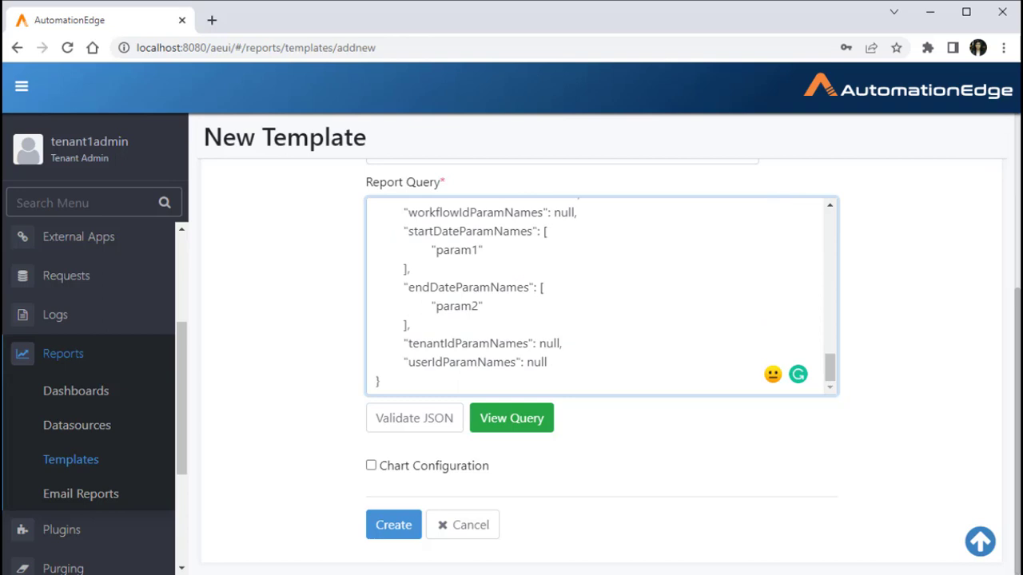
scroll(601, 295, "up", 1)
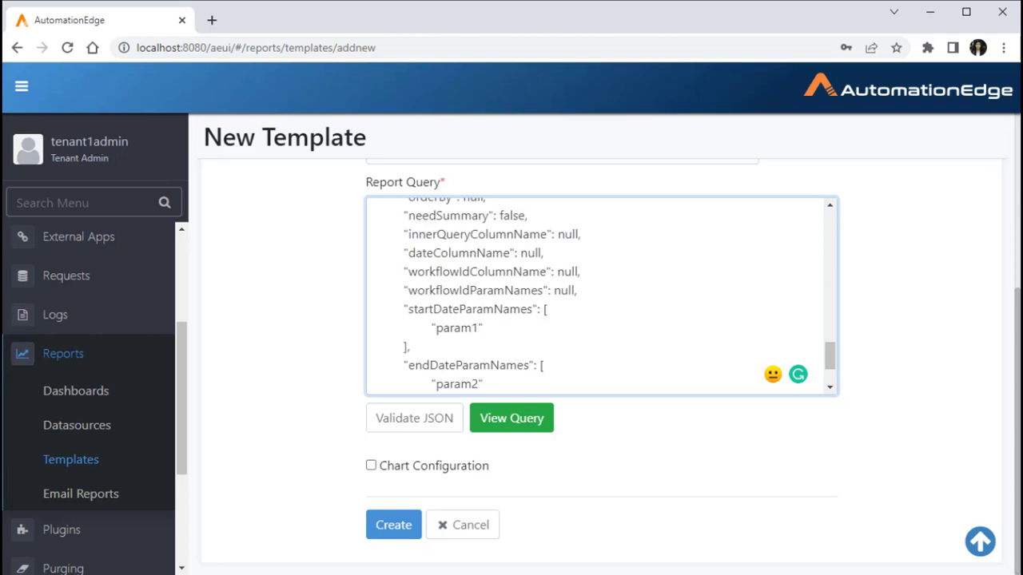
scroll(599, 296, "down", 2)
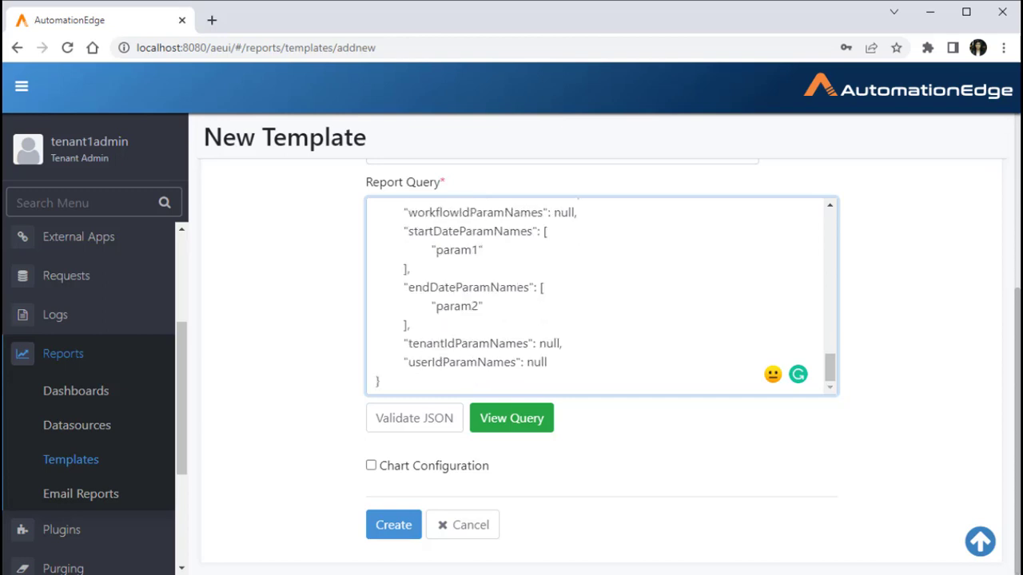
Validate the report query JSON, preview the query, and create the Sales Quantity Filtered by Date FQ template
left_click(414, 418)
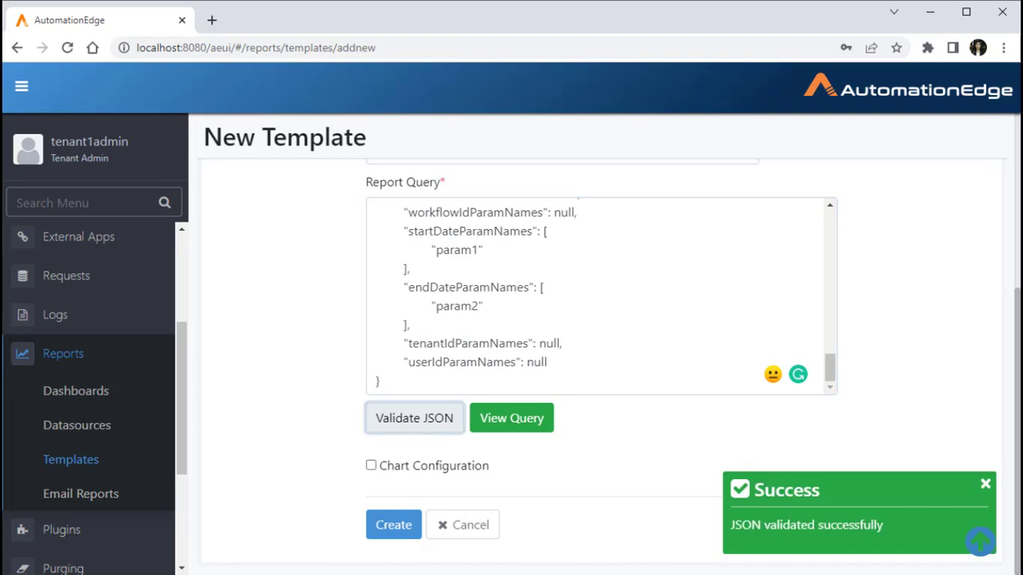
left_click(511, 417)
left_click(668, 418)
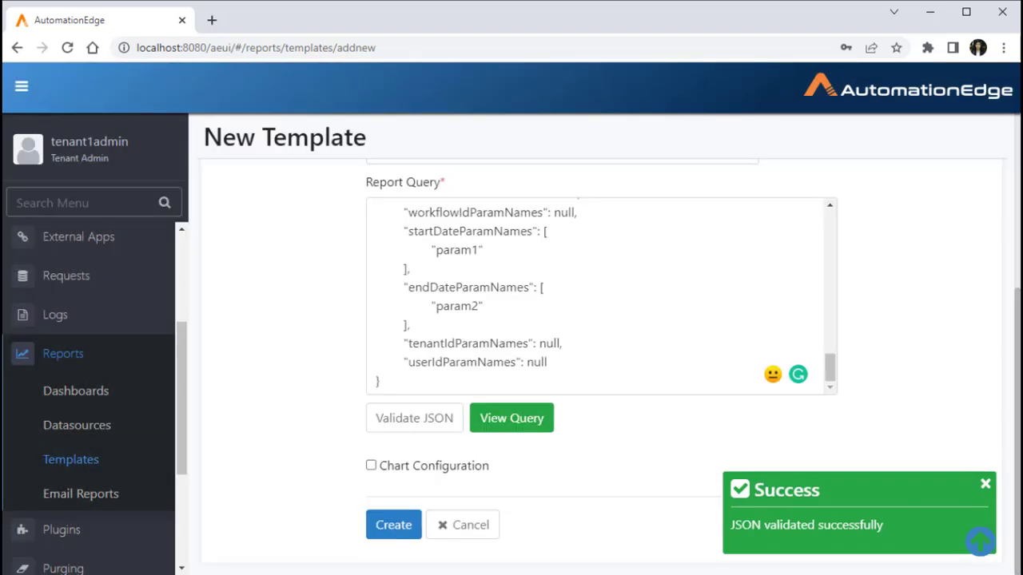
left_click(393, 525)
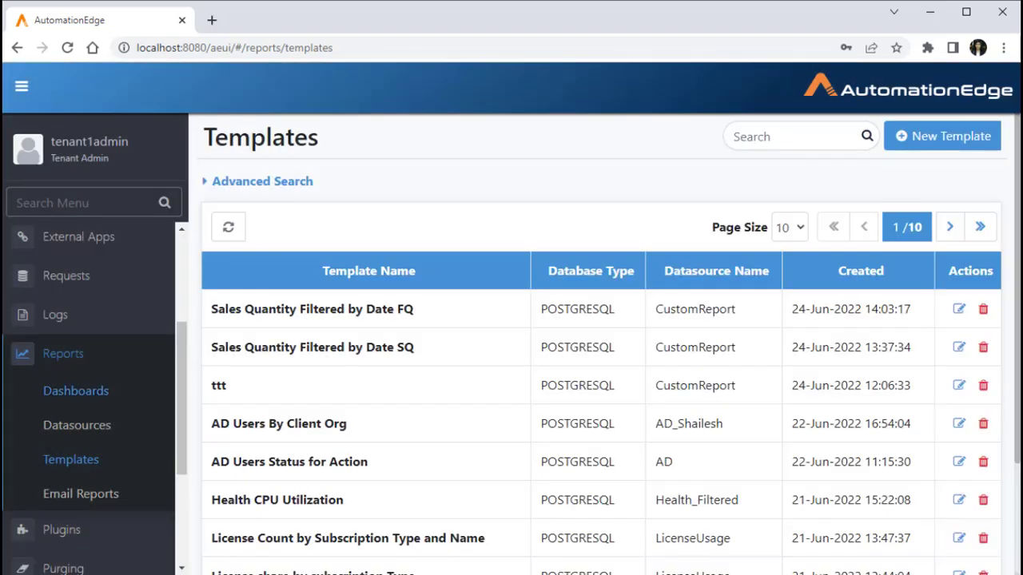
Start a new report on the Sales by Date dashboard with the type Sales Quantity Filtered by Date FQ (Custom)
left_click(76, 390)
left_click(986, 136)
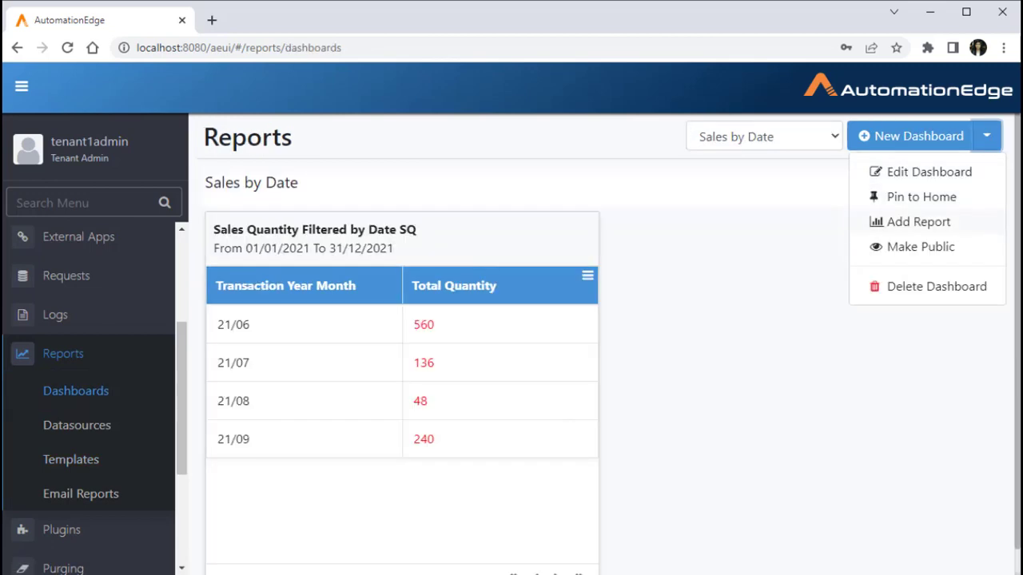
left_click(927, 219)
left_click(509, 182)
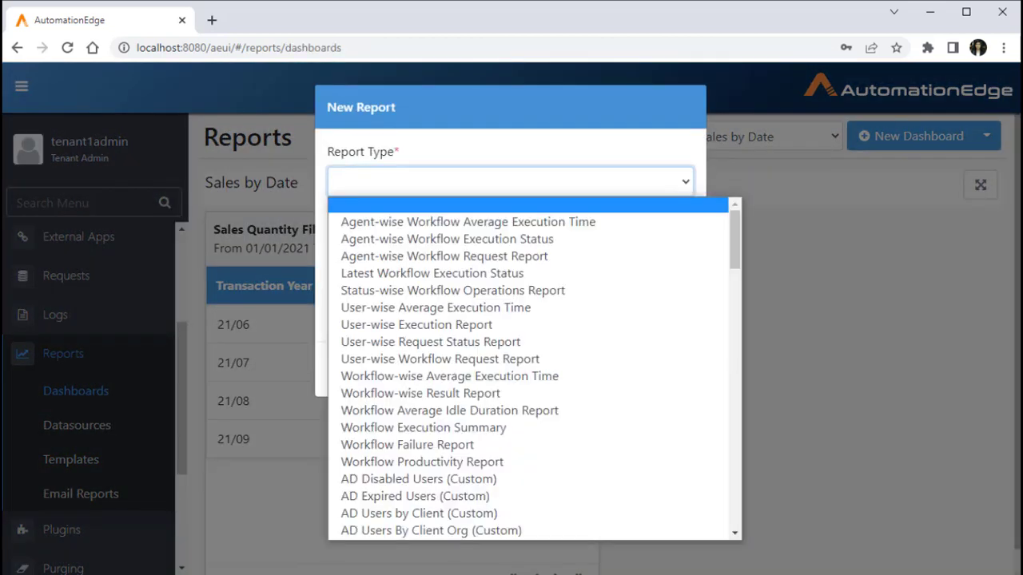
key("s")
scroll(527, 331, "down", 13)
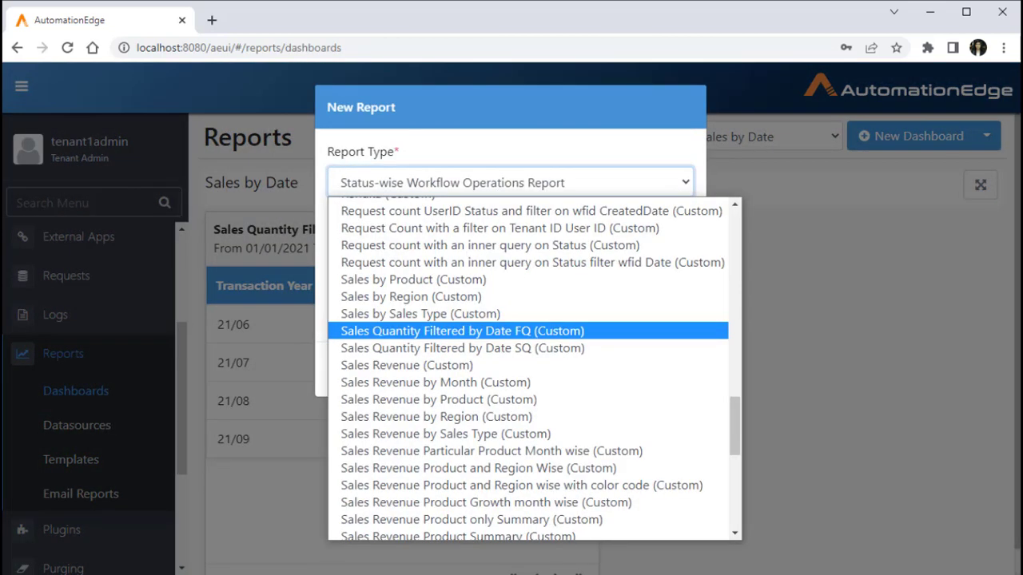
left_click(462, 331)
Set the new report's page size to 50 and its duration to Custom
left_click(365, 363)
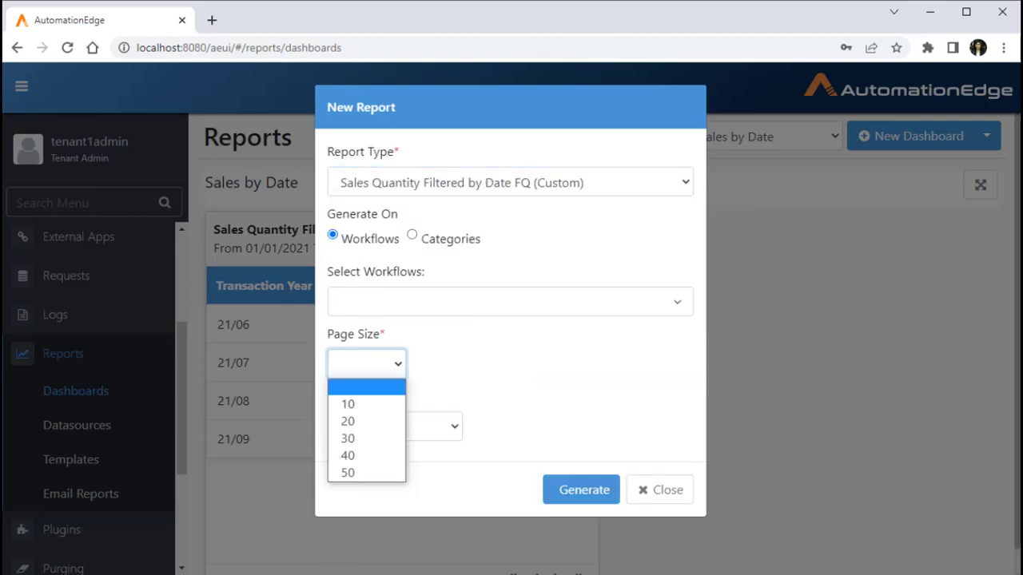
left_click(348, 472)
left_click(394, 425)
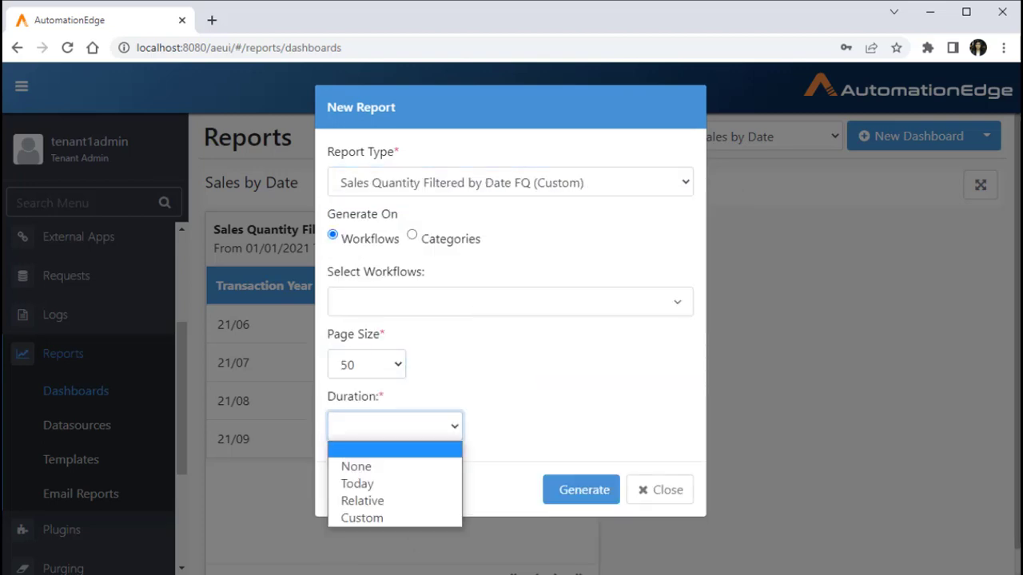
left_click(362, 517)
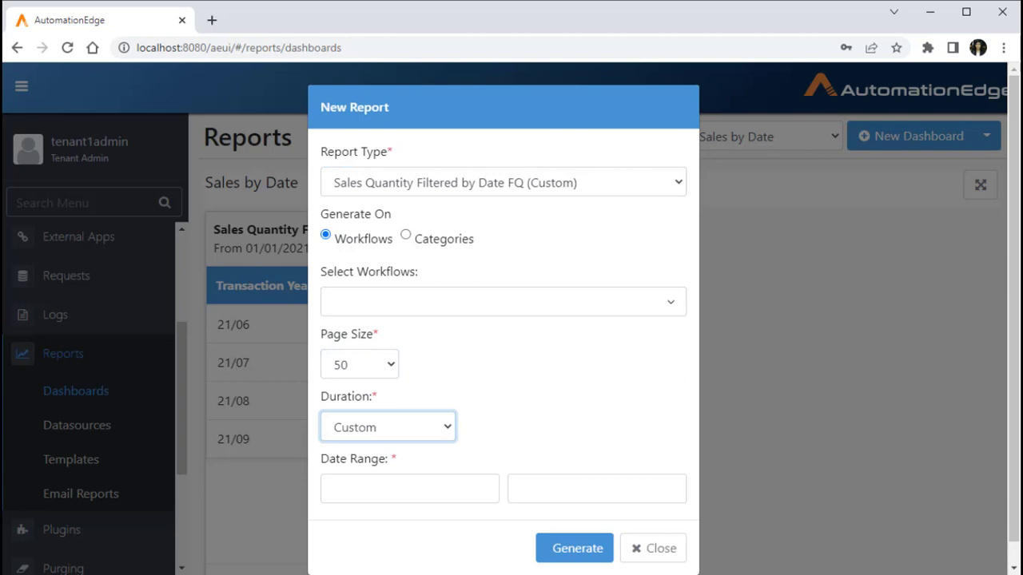
Set the date range from 2021/01/01 to 2022/12/31 and generate the report
left_click(410, 489)
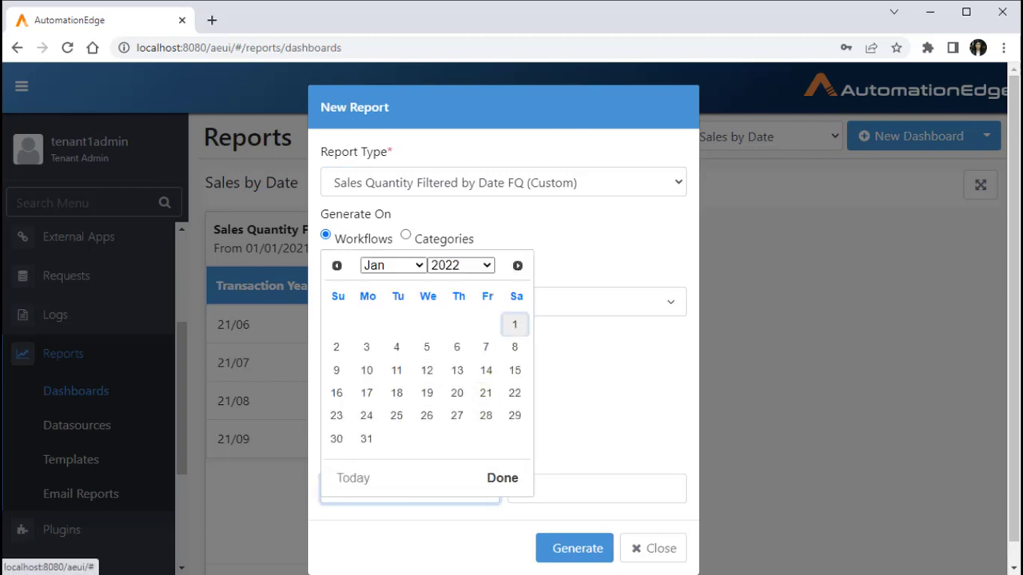
left_click(514, 325)
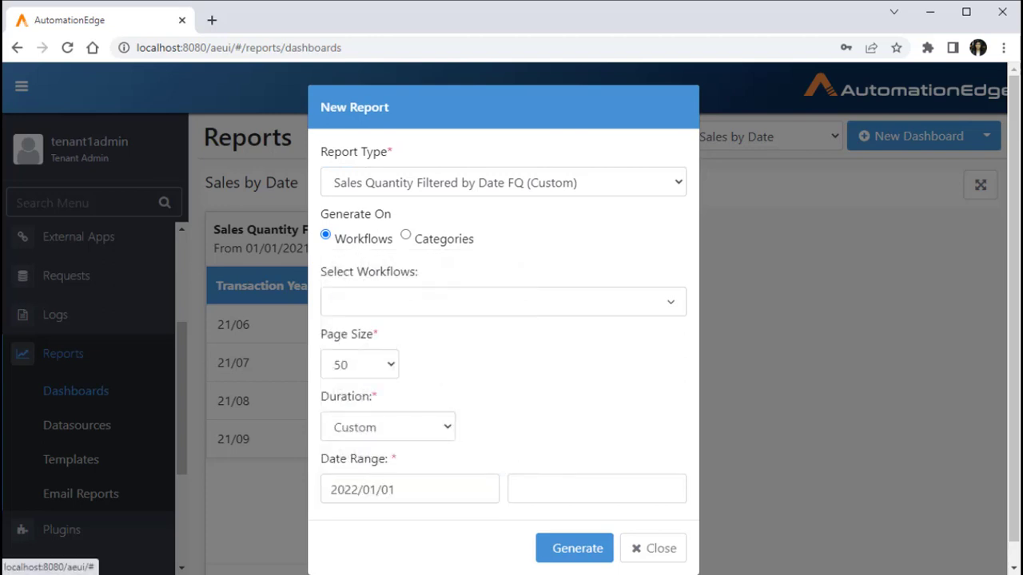
left_click(409, 489)
left_click(461, 243)
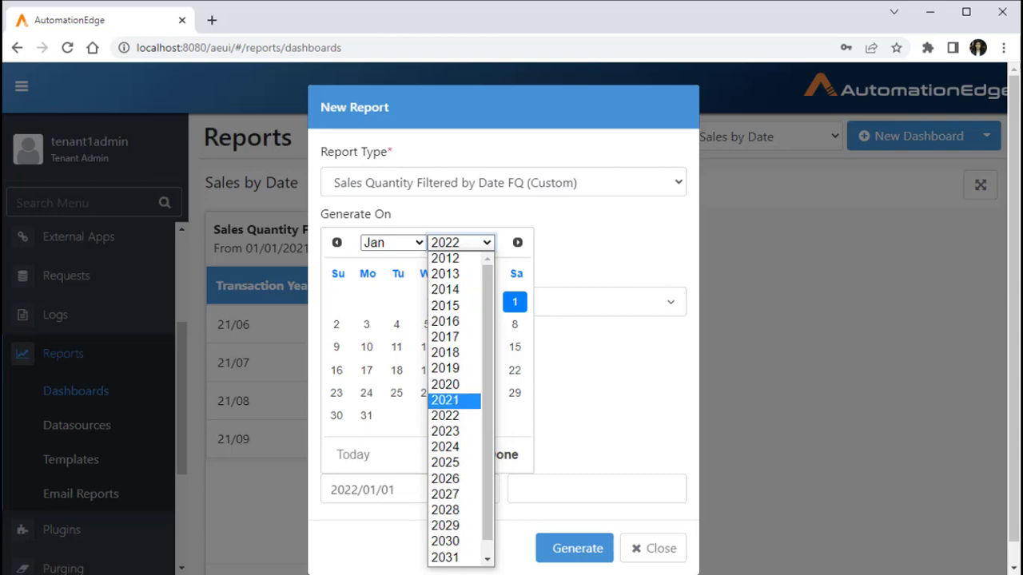
left_click(452, 402)
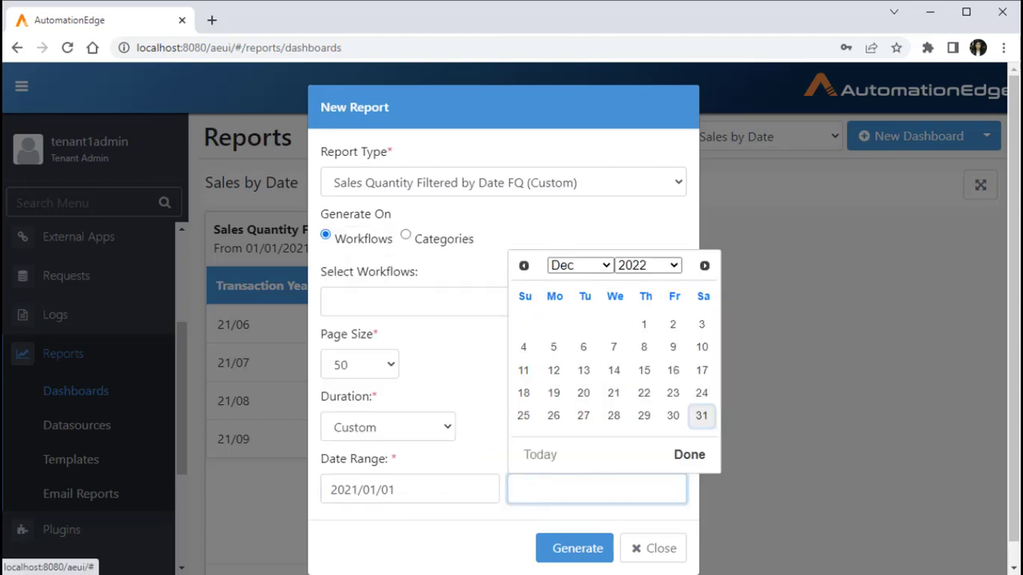
left_click(701, 415)
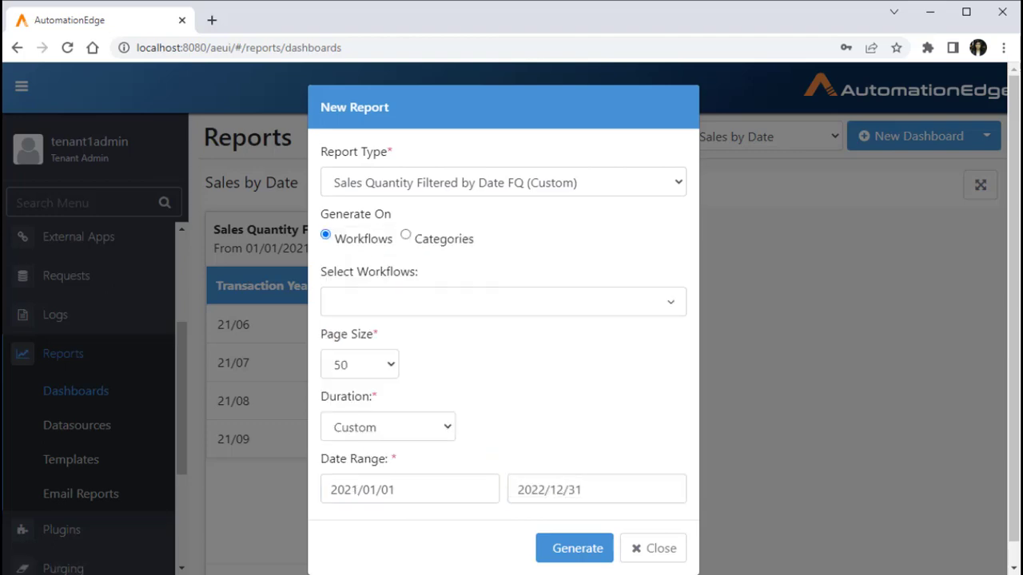
left_click(574, 548)
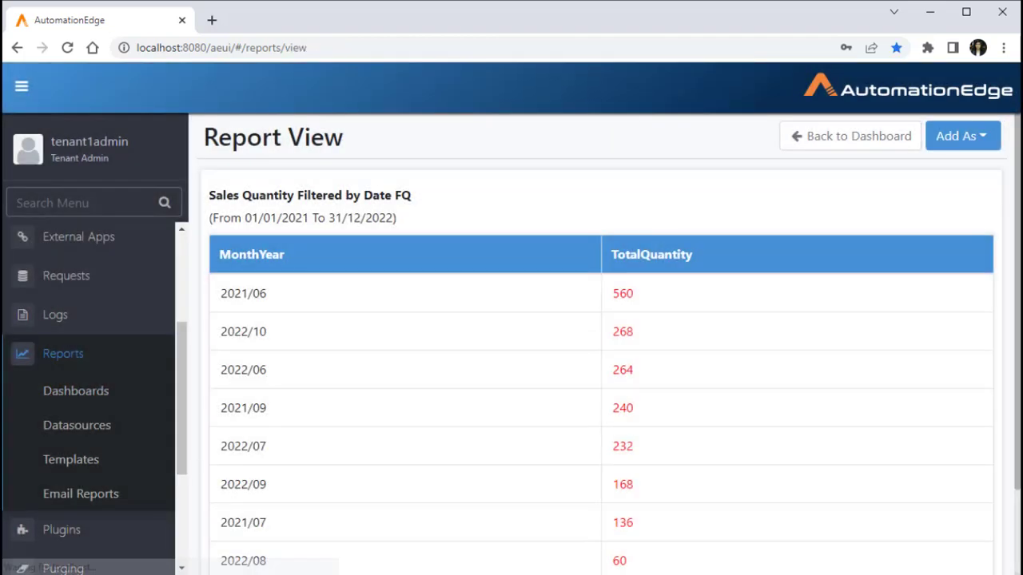
Review the generated flat query report and add it to the dashboard as a table
scroll(601, 360, "down", 1)
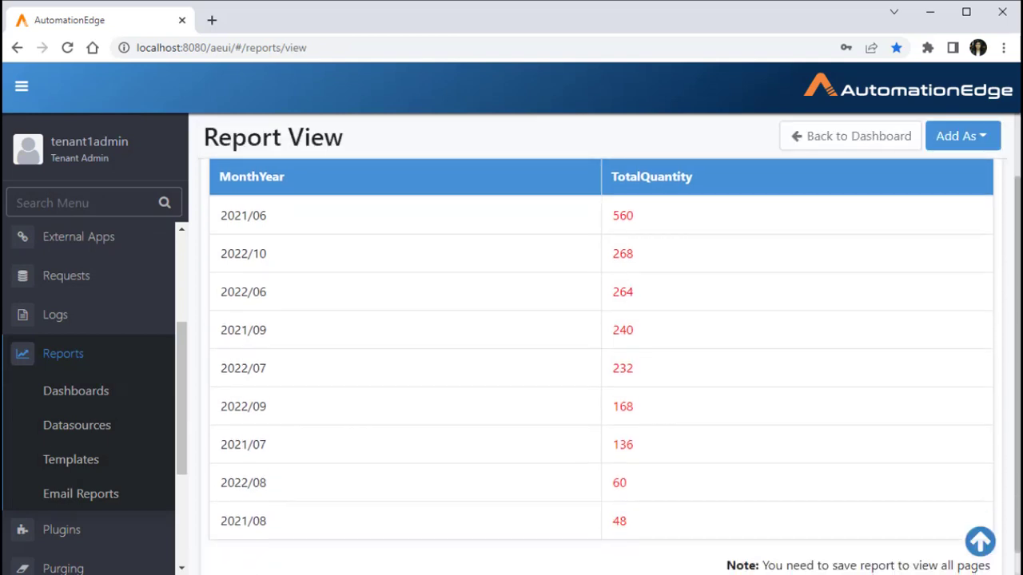
scroll(601, 359, "up", 1)
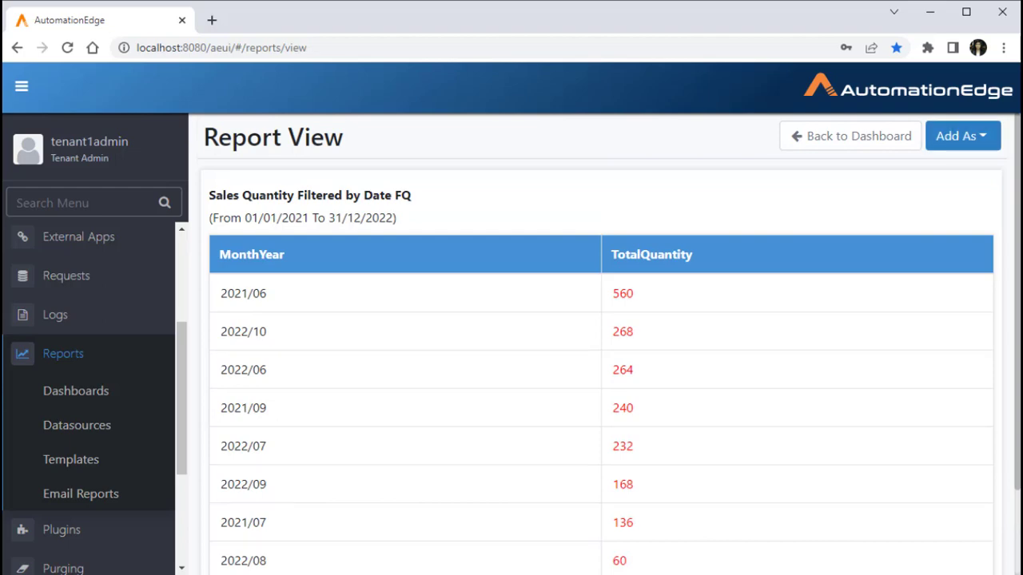
left_click(962, 135)
left_click(959, 171)
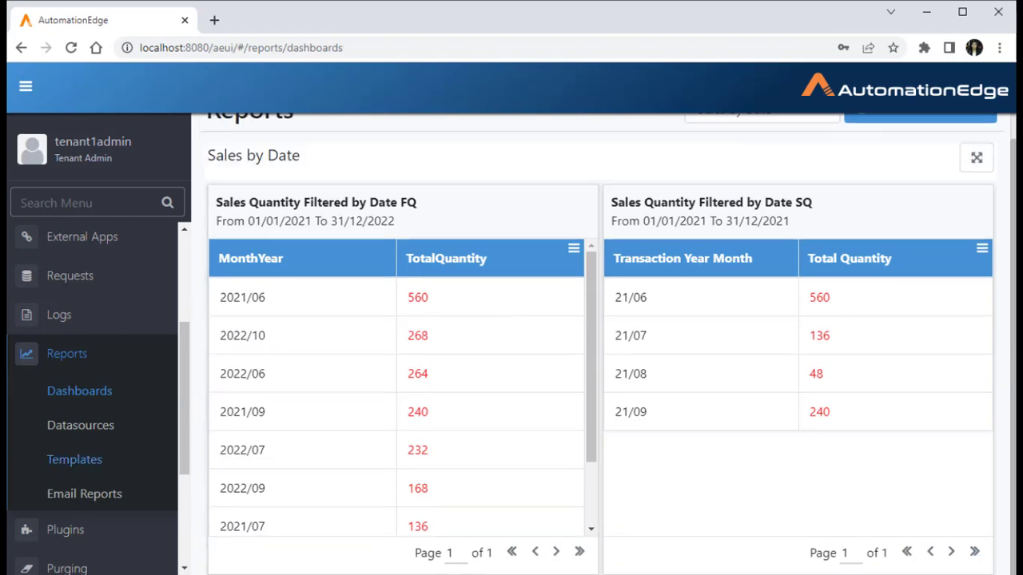
Edit the Sales Quantity Filtered by Date FQ template so ORDER BY sorts by monthyear before SUM(qty), and update it
left_click(74, 459)
left_click(954, 309)
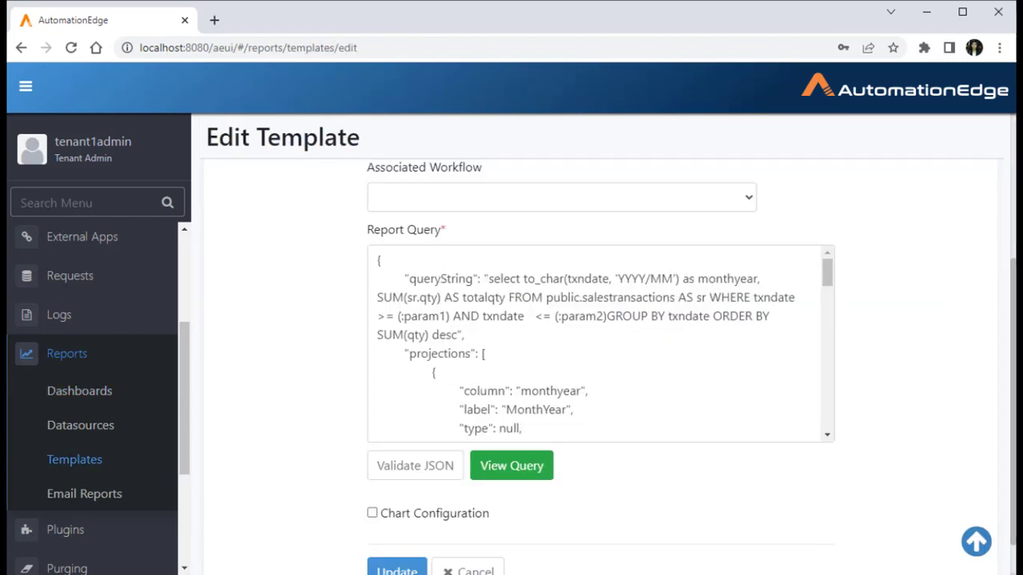
left_click(772, 316)
type("mon")
type("thyear,")
scroll(600, 360, "down", 1)
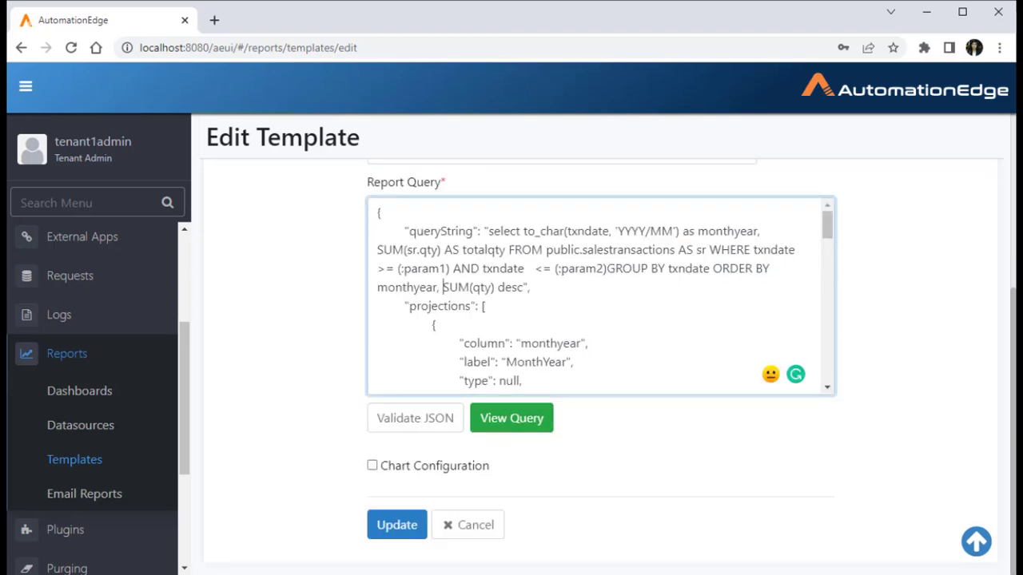
left_click(396, 525)
Open the Sales by Date dashboard and examine the row order in the flat query report
left_click(79, 391)
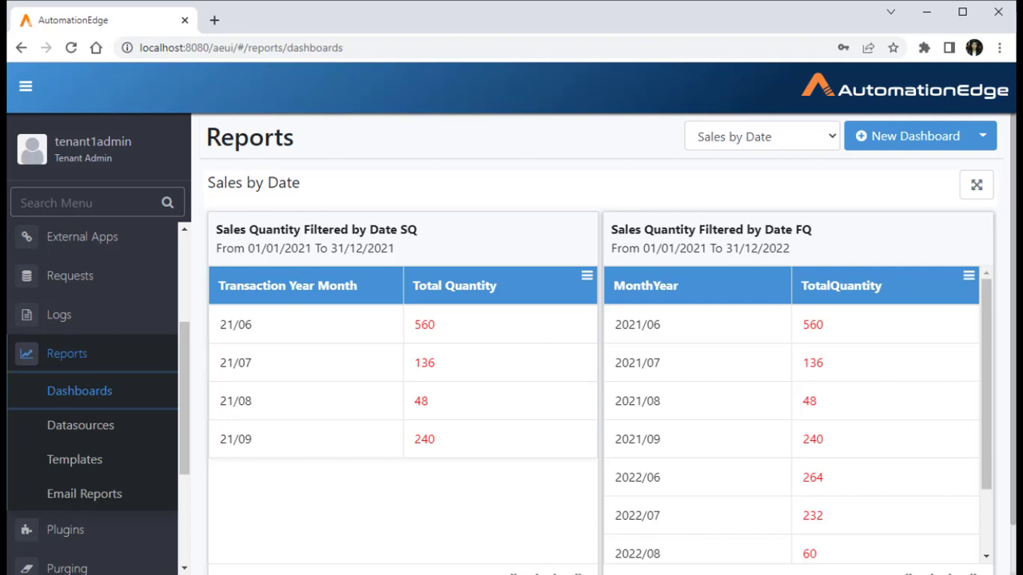
scroll(673, 489, "down", 3)
scroll(673, 489, "up", 2)
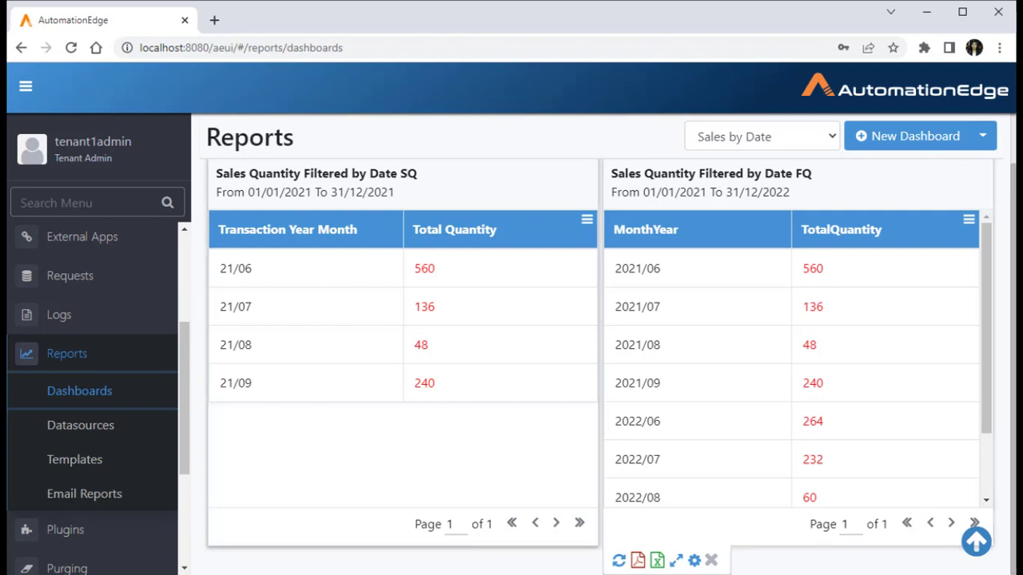
scroll(791, 360, "down", 2)
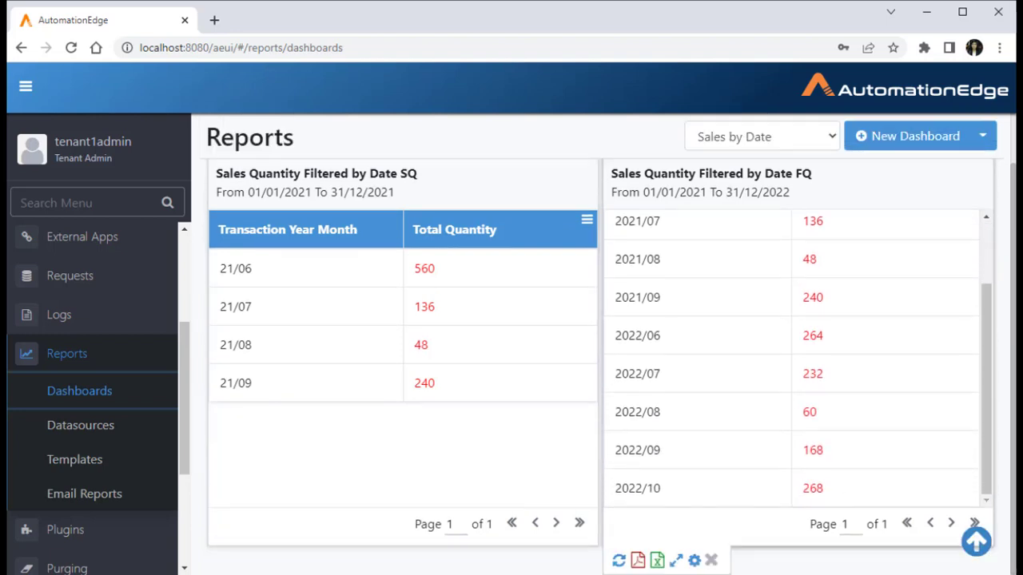
scroll(791, 360, "up", 2)
scroll(288, 387, "up", 1)
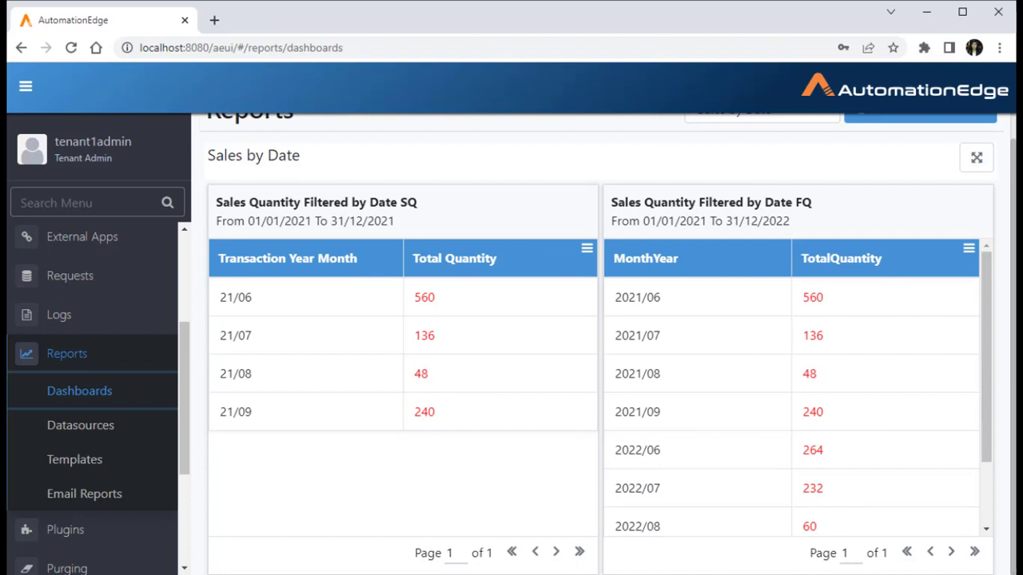
Change the TO_CHAR date format in the Sales Quantity Filtered by Date SQ template to YYYY/MM, update it, and reopen the dashboard
left_click(75, 460)
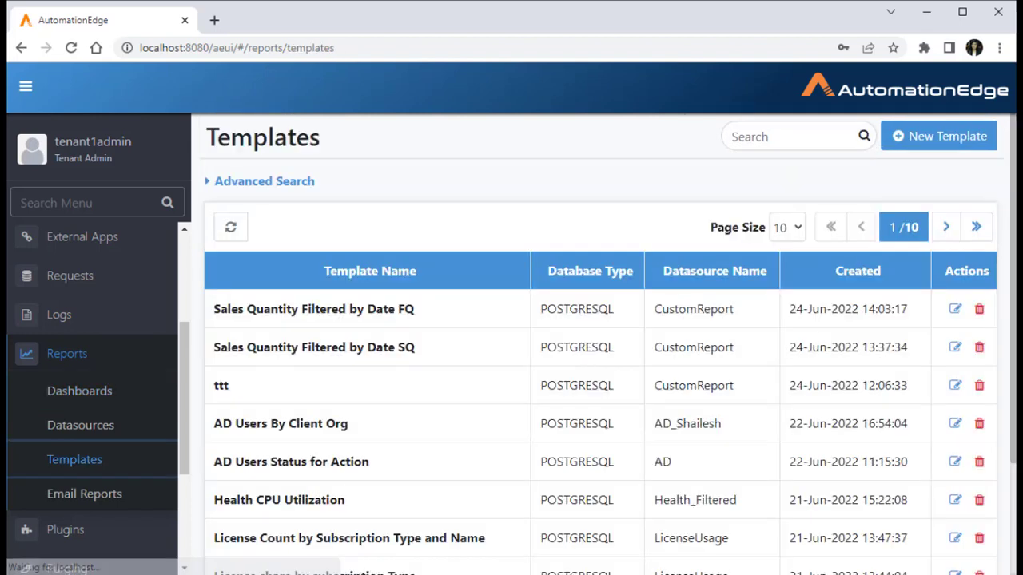
left_click(955, 346)
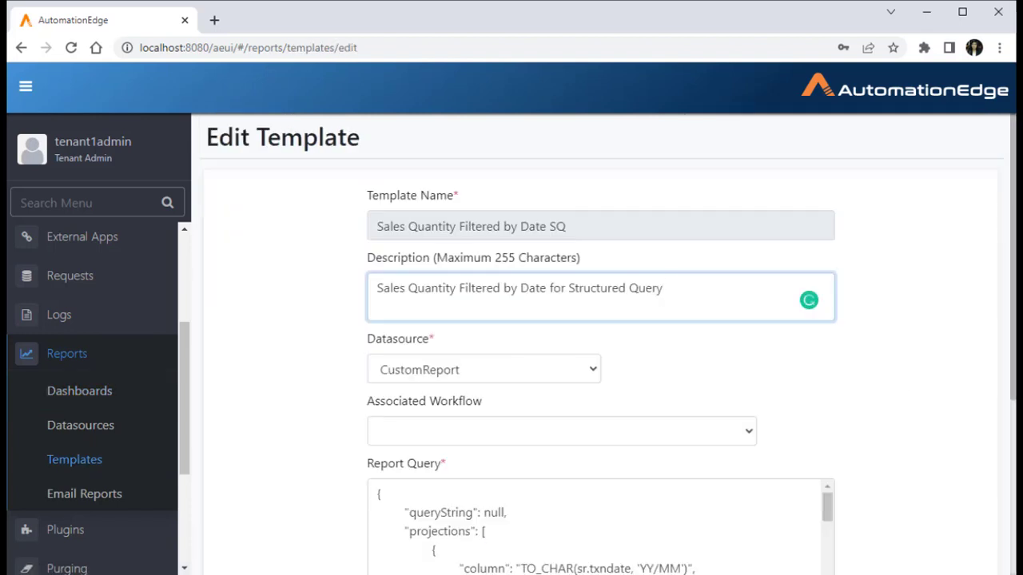
scroll(600, 527, "down", 1)
left_click(654, 489)
type("YY")
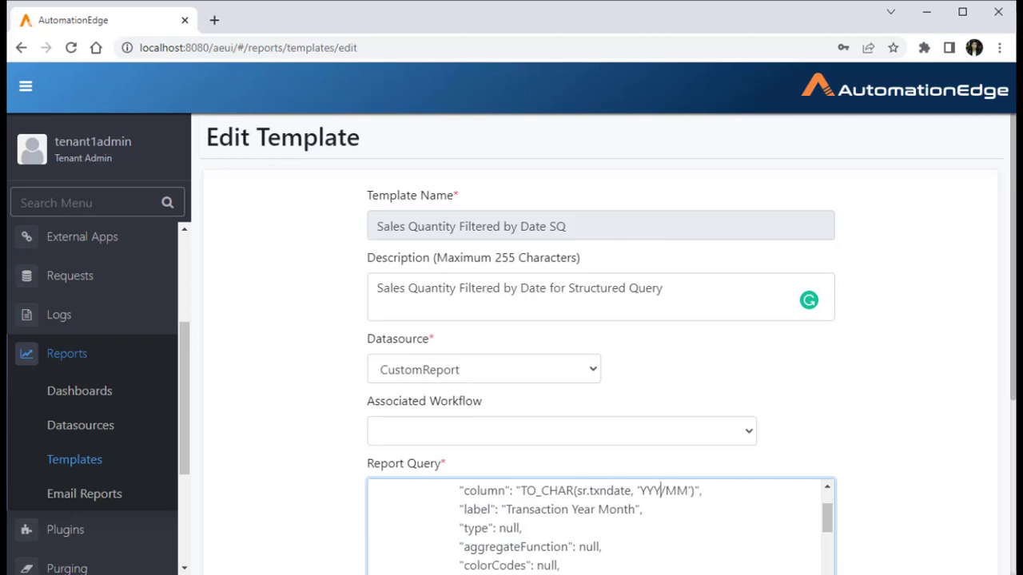
scroll(600, 400, "down", 3)
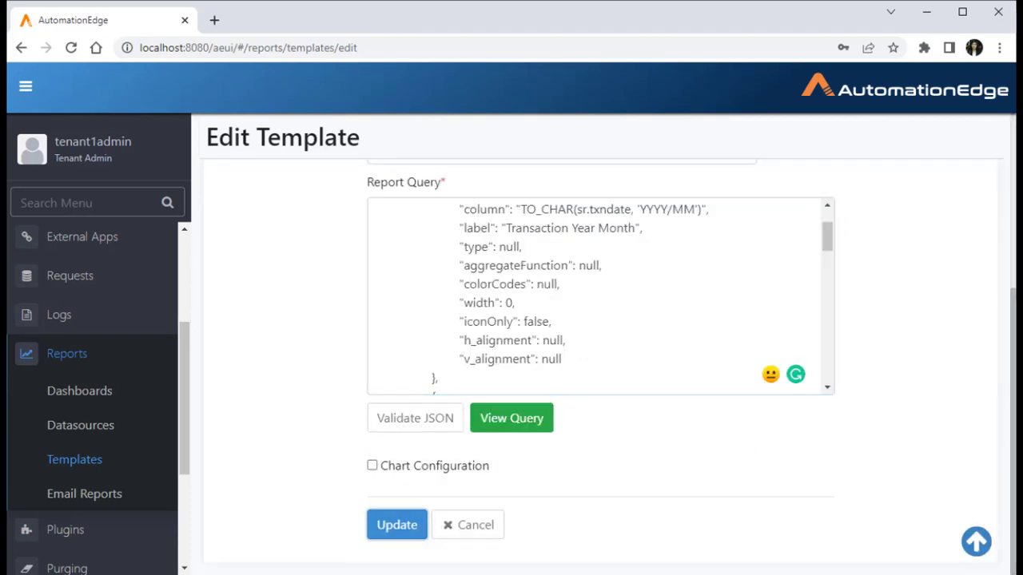
left_click(397, 524)
left_click(79, 391)
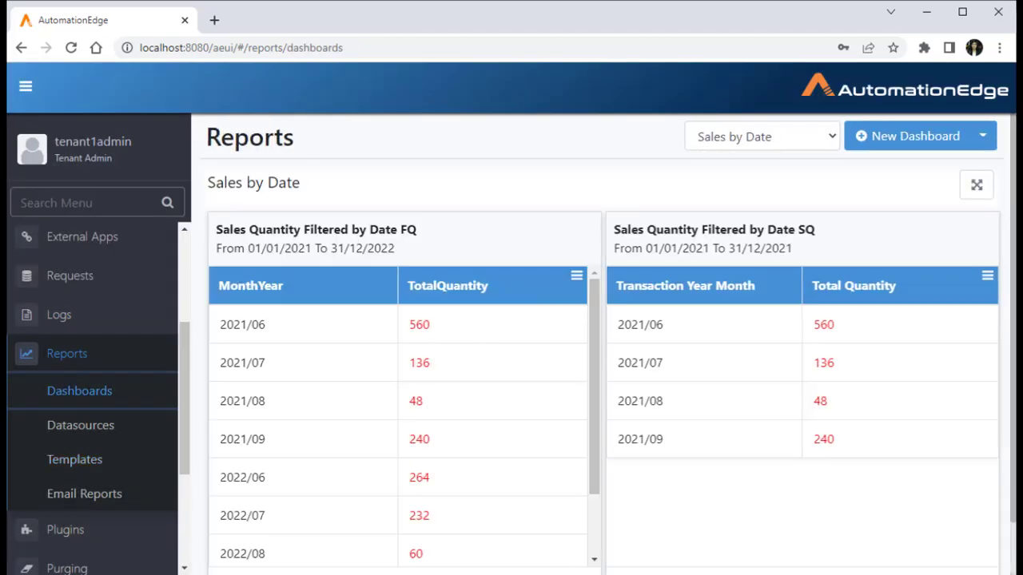